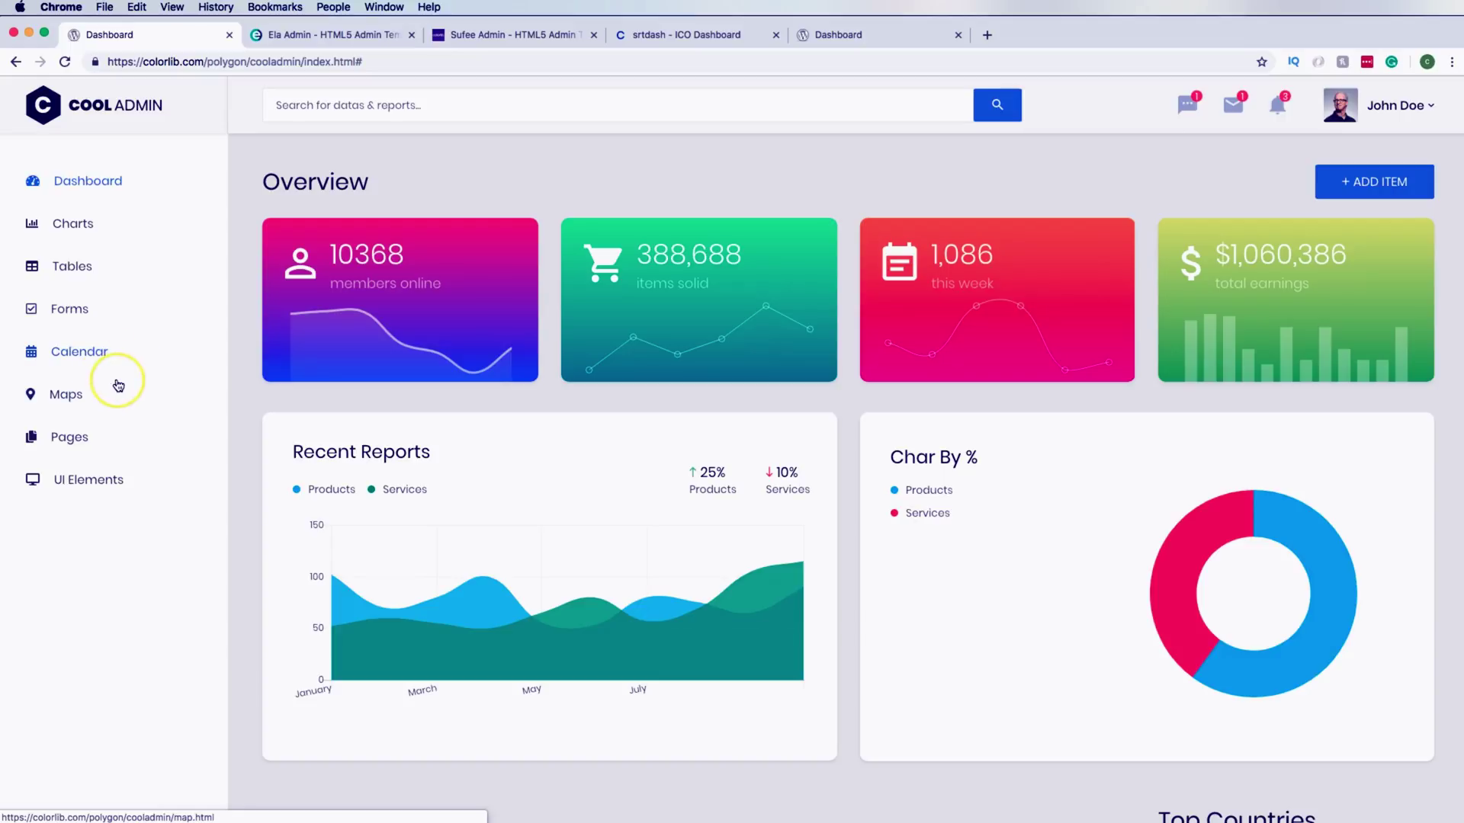
Open Ela Admin's Maps page, then the Buttons page under UI Elements
left_click(107, 402)
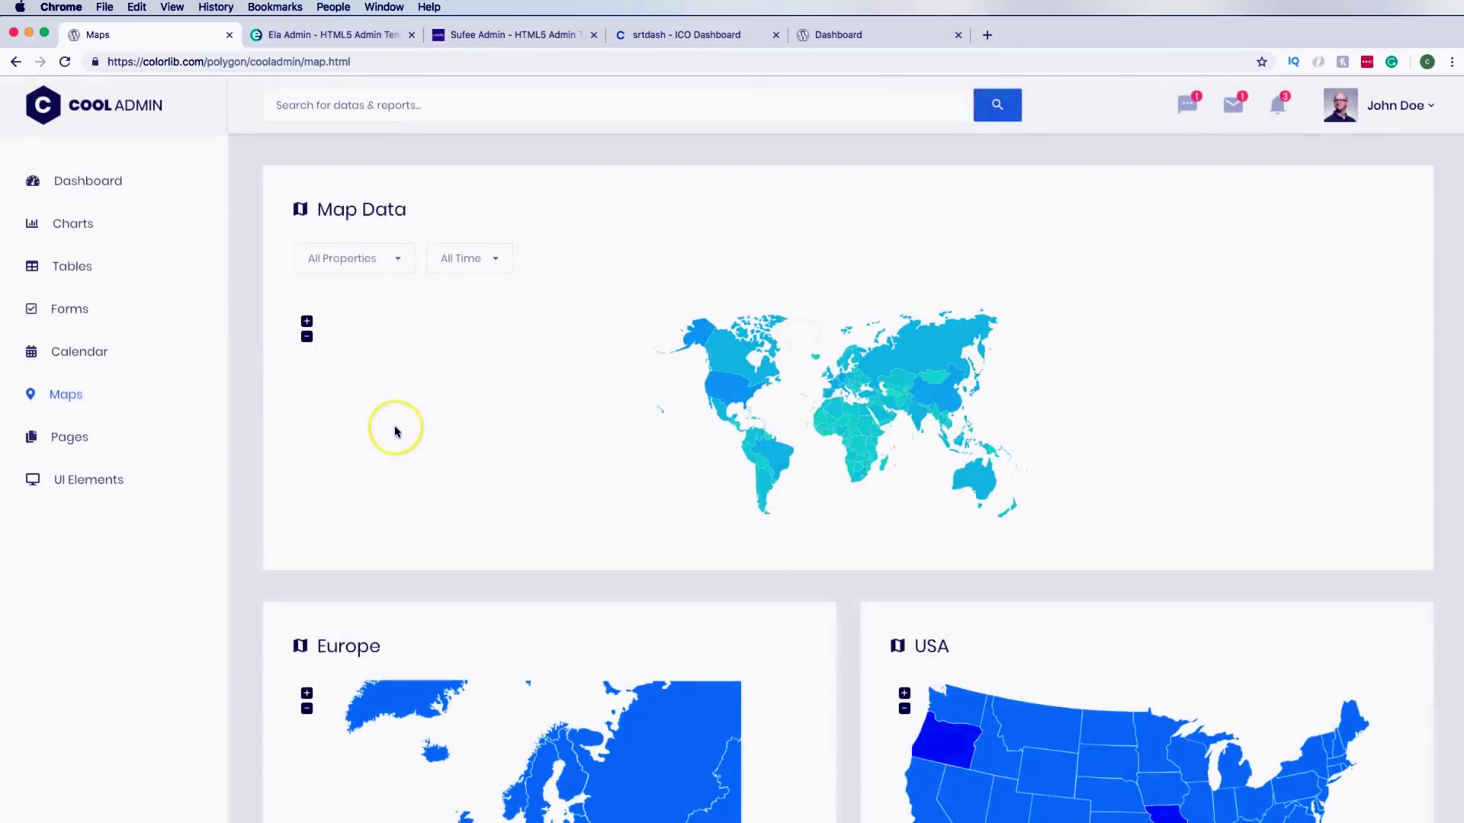
scroll(393, 413, "down", 1)
scroll(492, 366, "down", 4)
scroll(800, 423, "down", 1)
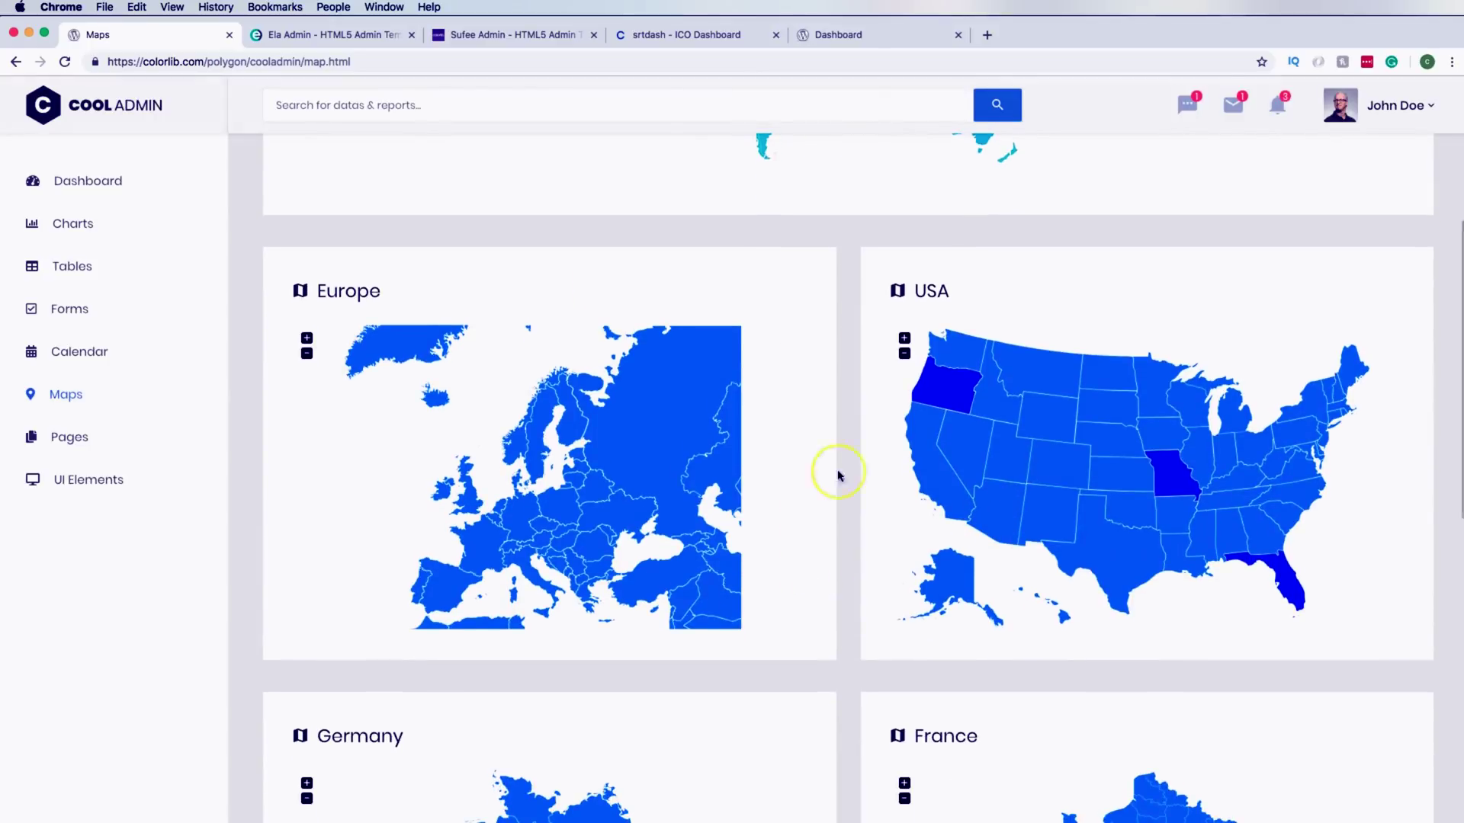
scroll(581, 490, "down", 2)
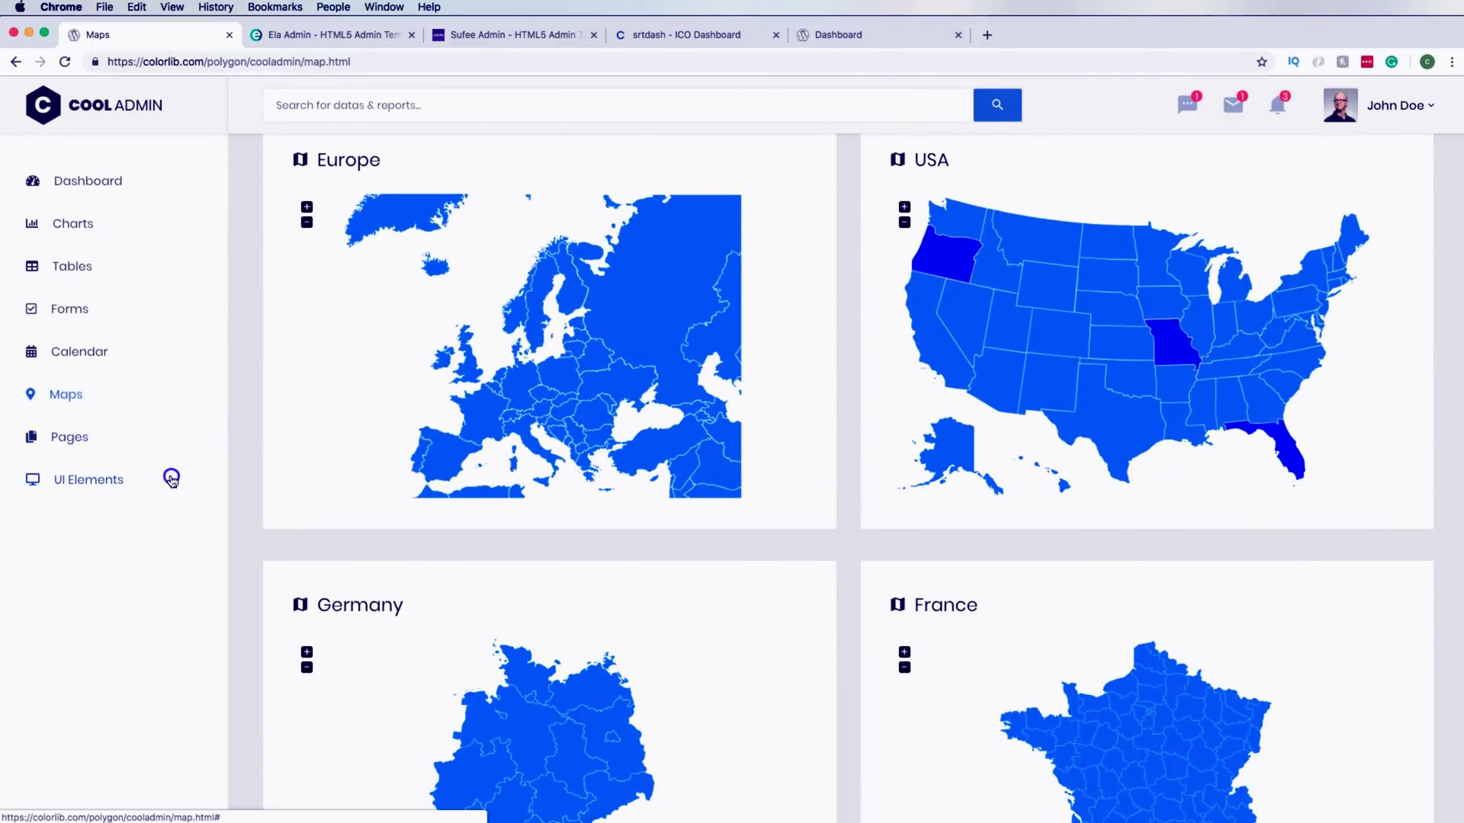
left_click(172, 478)
scroll(145, 526, "down", 1)
scroll(134, 481, "down", 1)
left_click(135, 464)
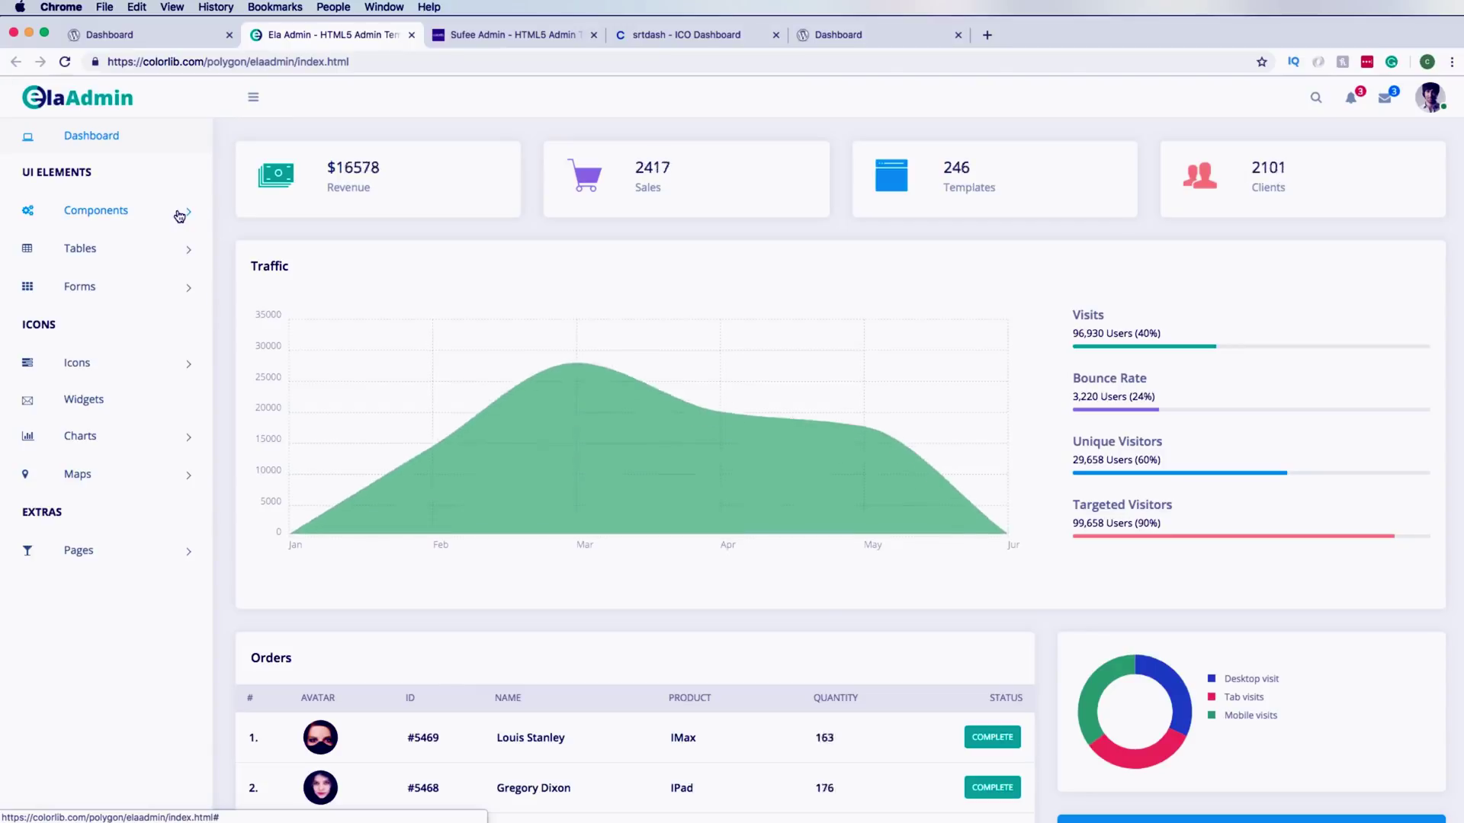
scroll(376, 258, "down", 2)
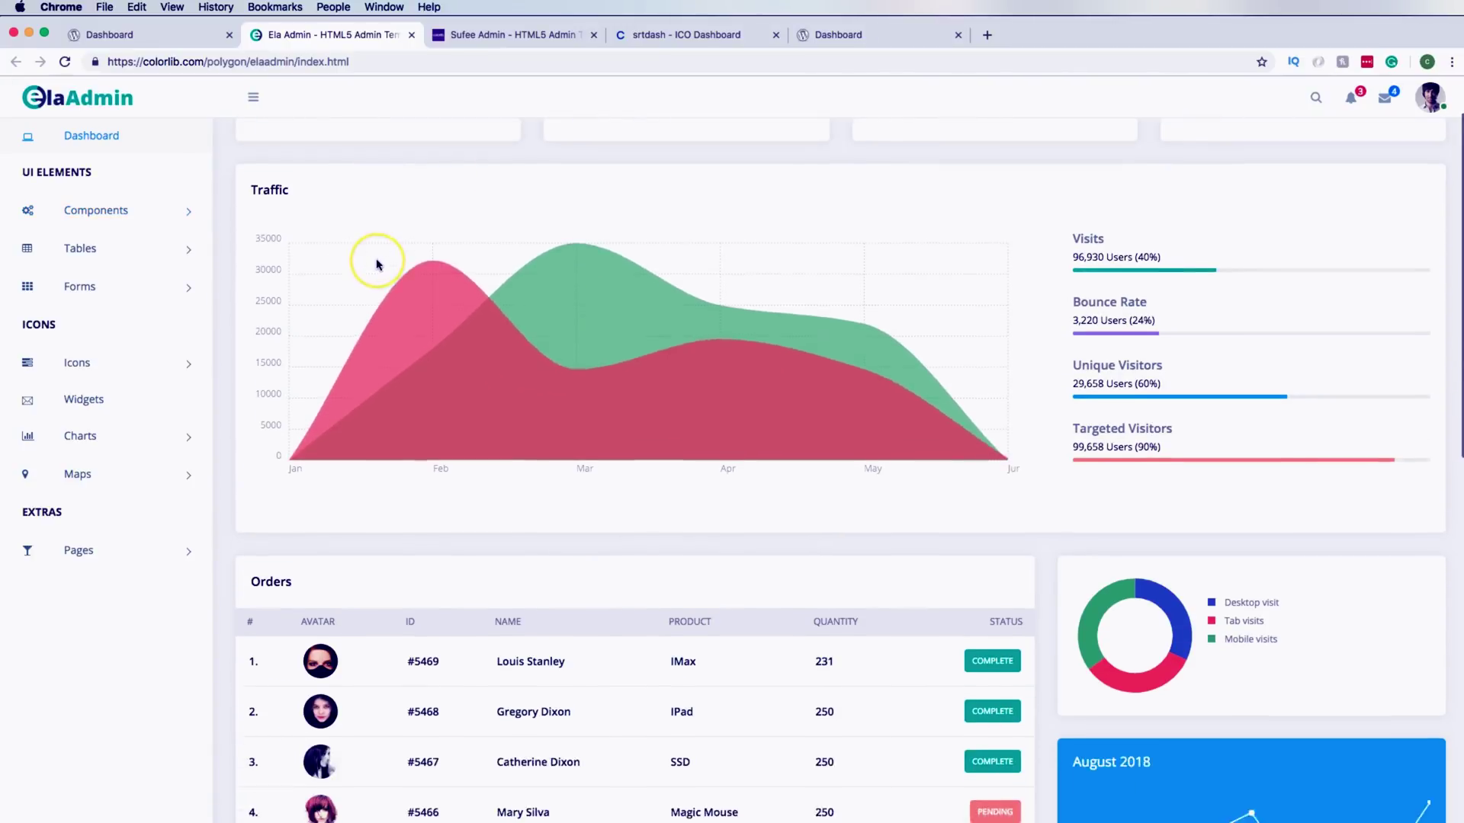
scroll(371, 266, "down", 2)
scroll(371, 266, "down", 3)
scroll(371, 266, "down", 2)
scroll(370, 266, "down", 3)
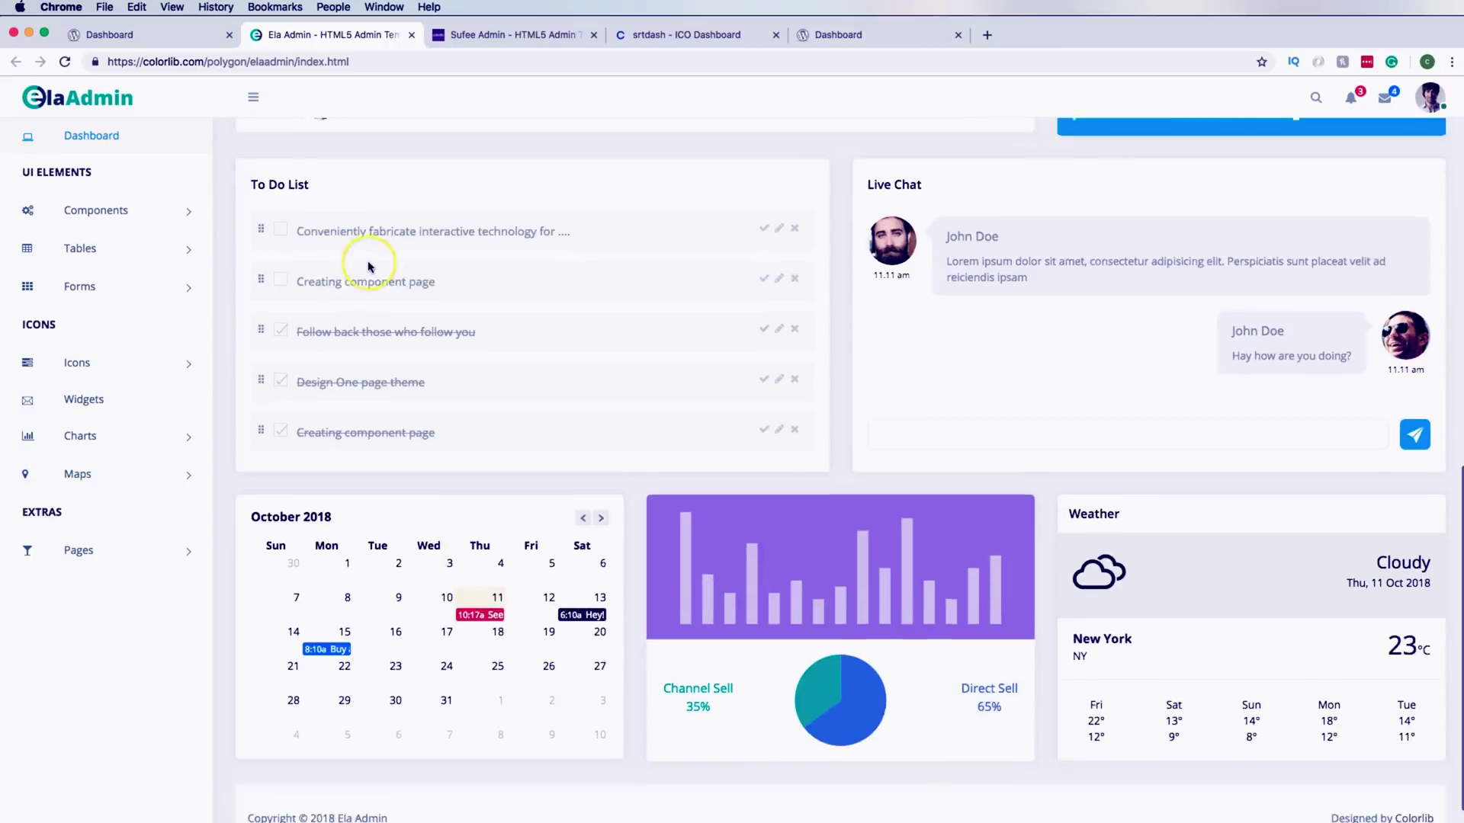
scroll(369, 268, "down", 1)
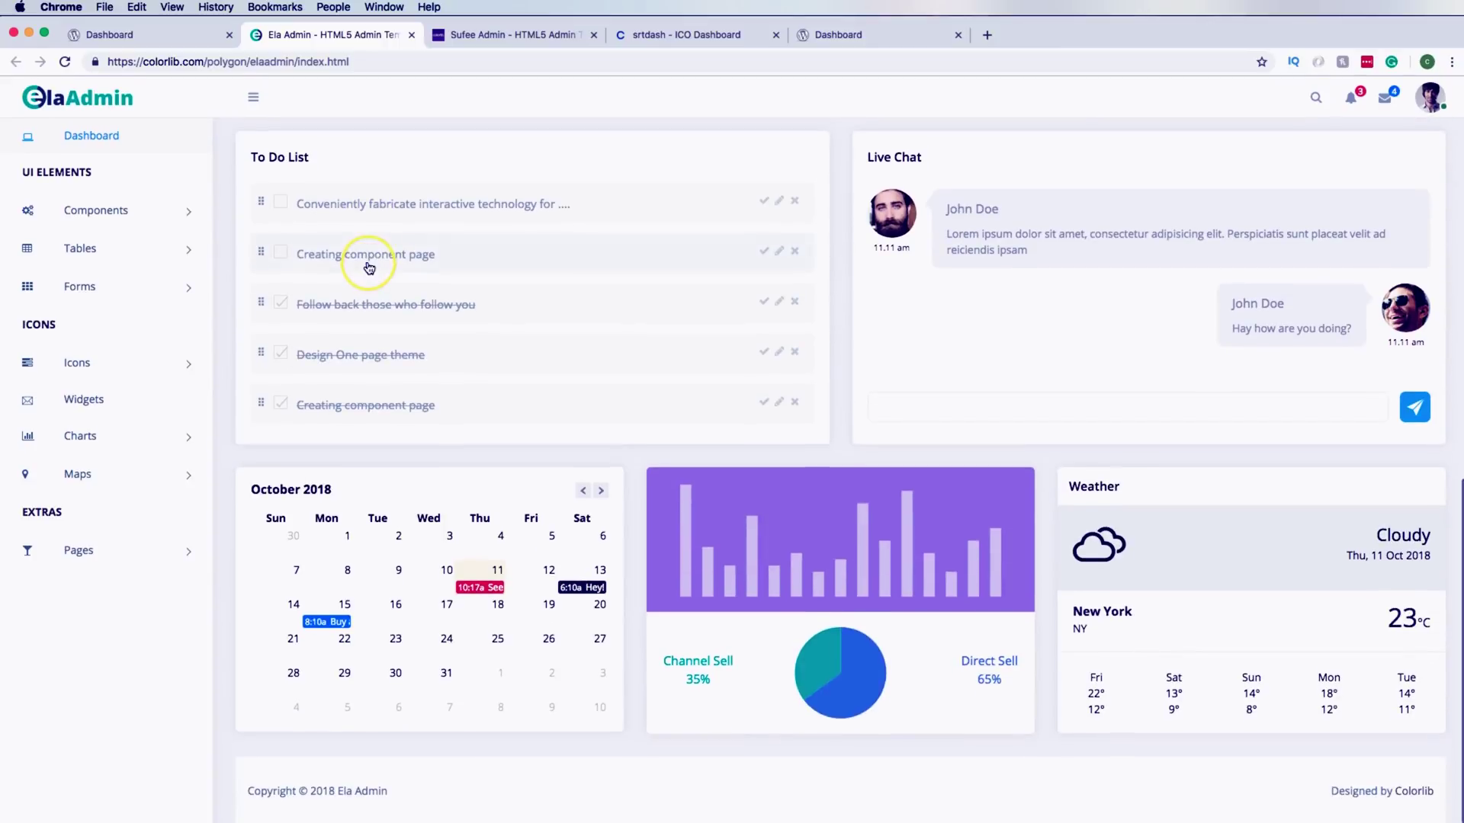
View the Basic Table and Font Awesome icons pages, then open Widgets
left_click(120, 251)
left_click(115, 283)
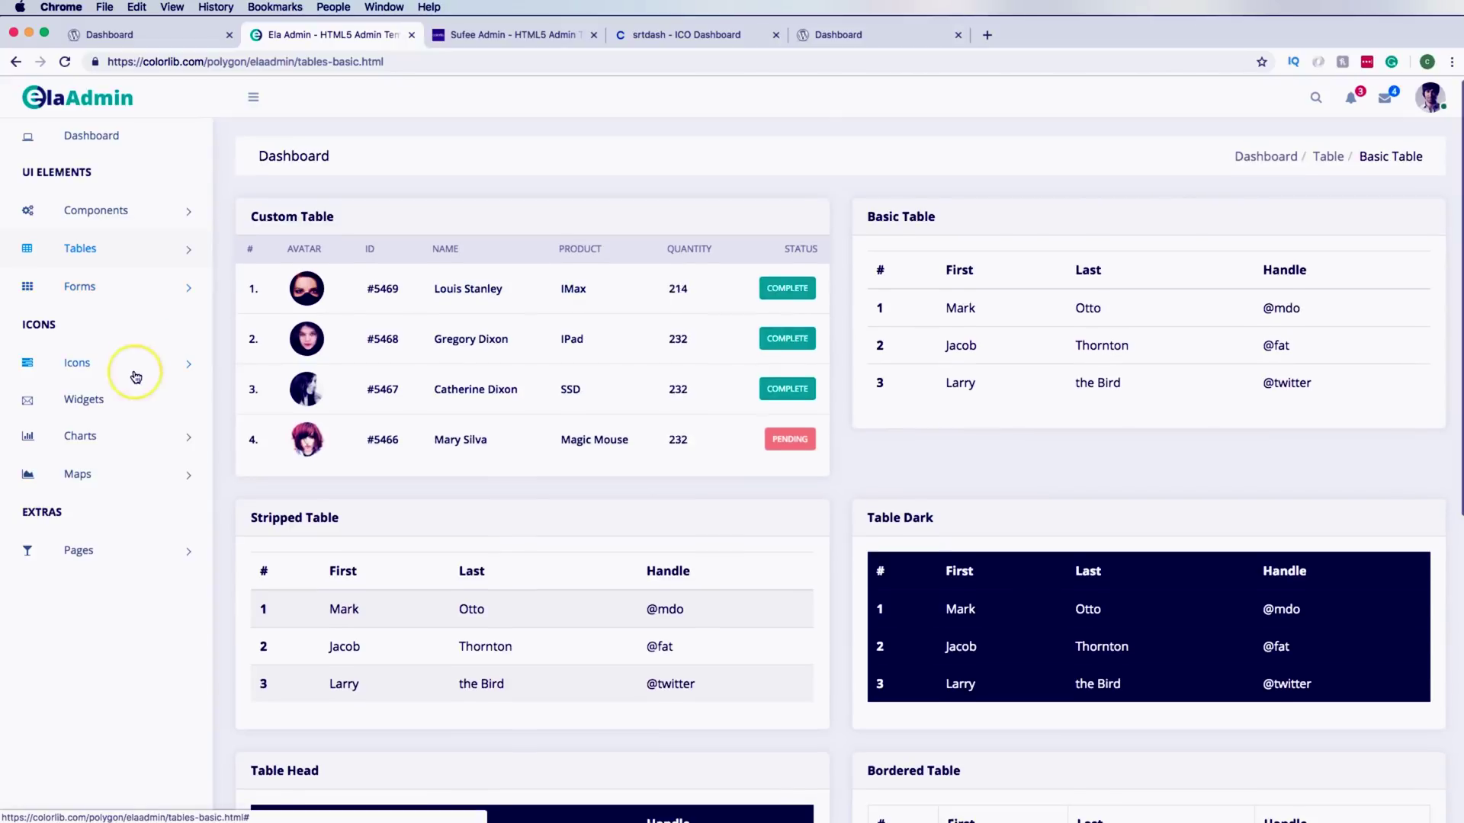
left_click(135, 375)
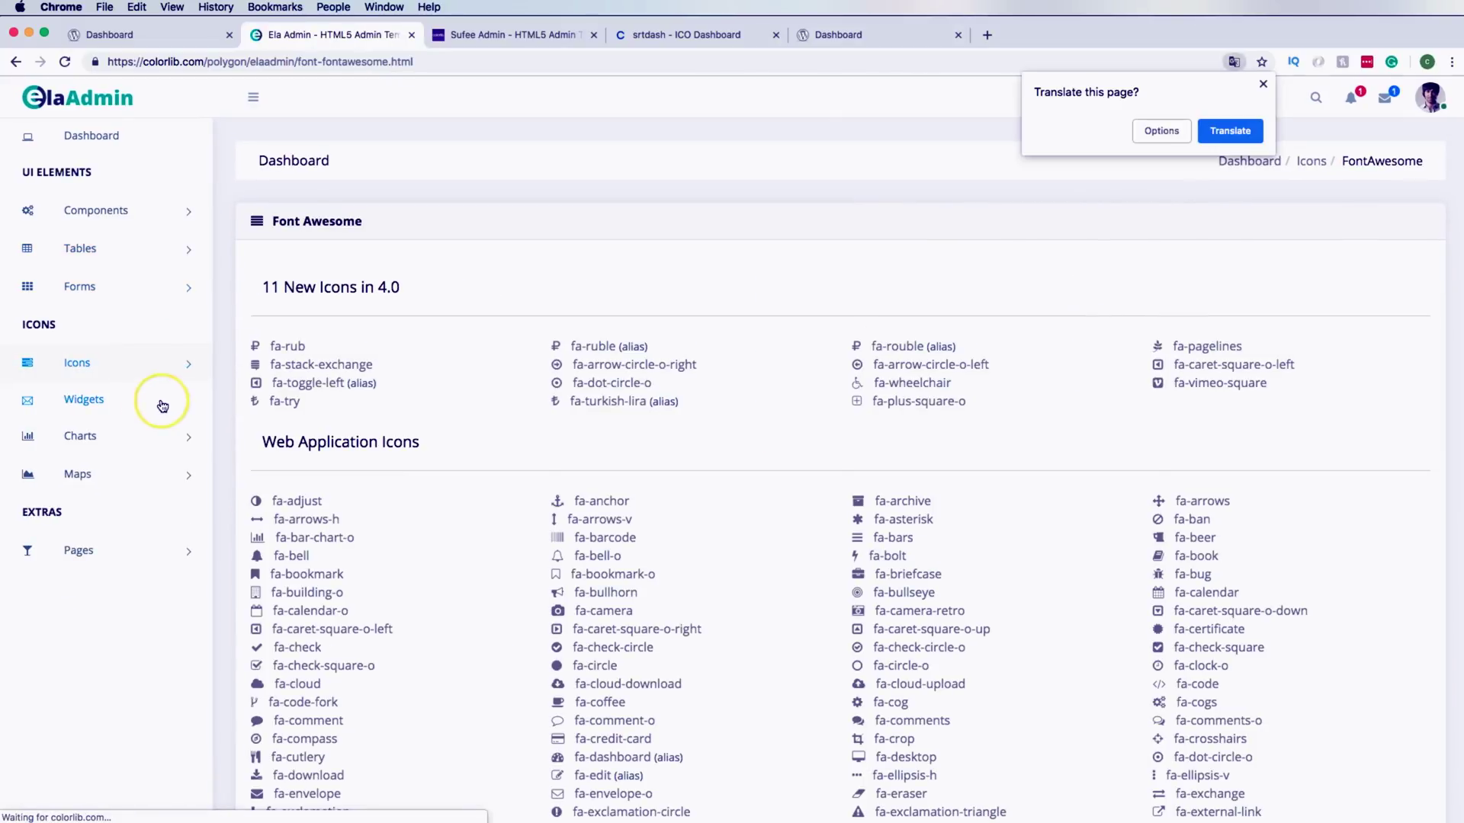
left_click(122, 397)
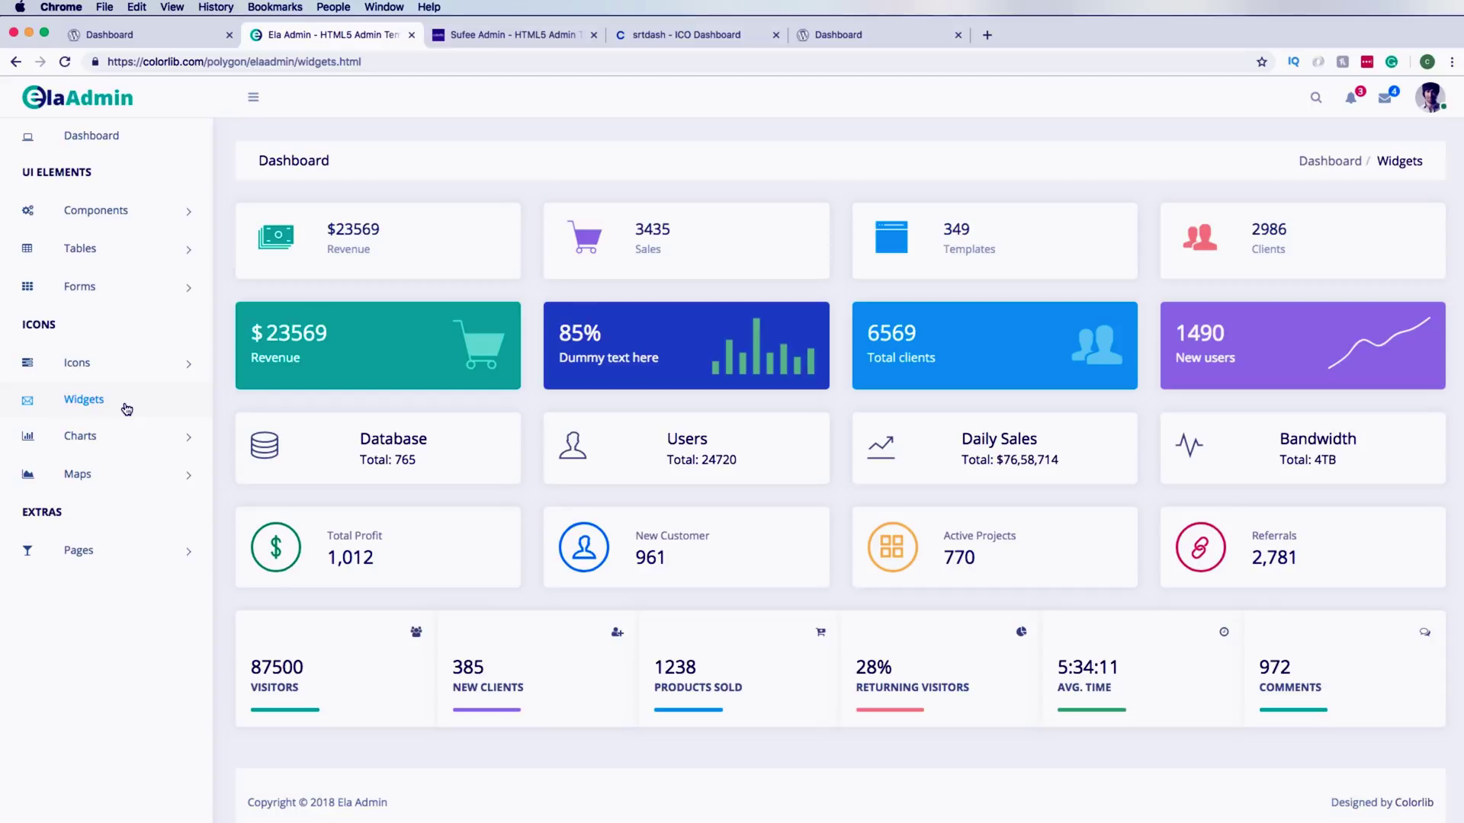
Browse Ela Admin's Chart JS and Vector Maps pages and expand the Tables menu
left_click(125, 442)
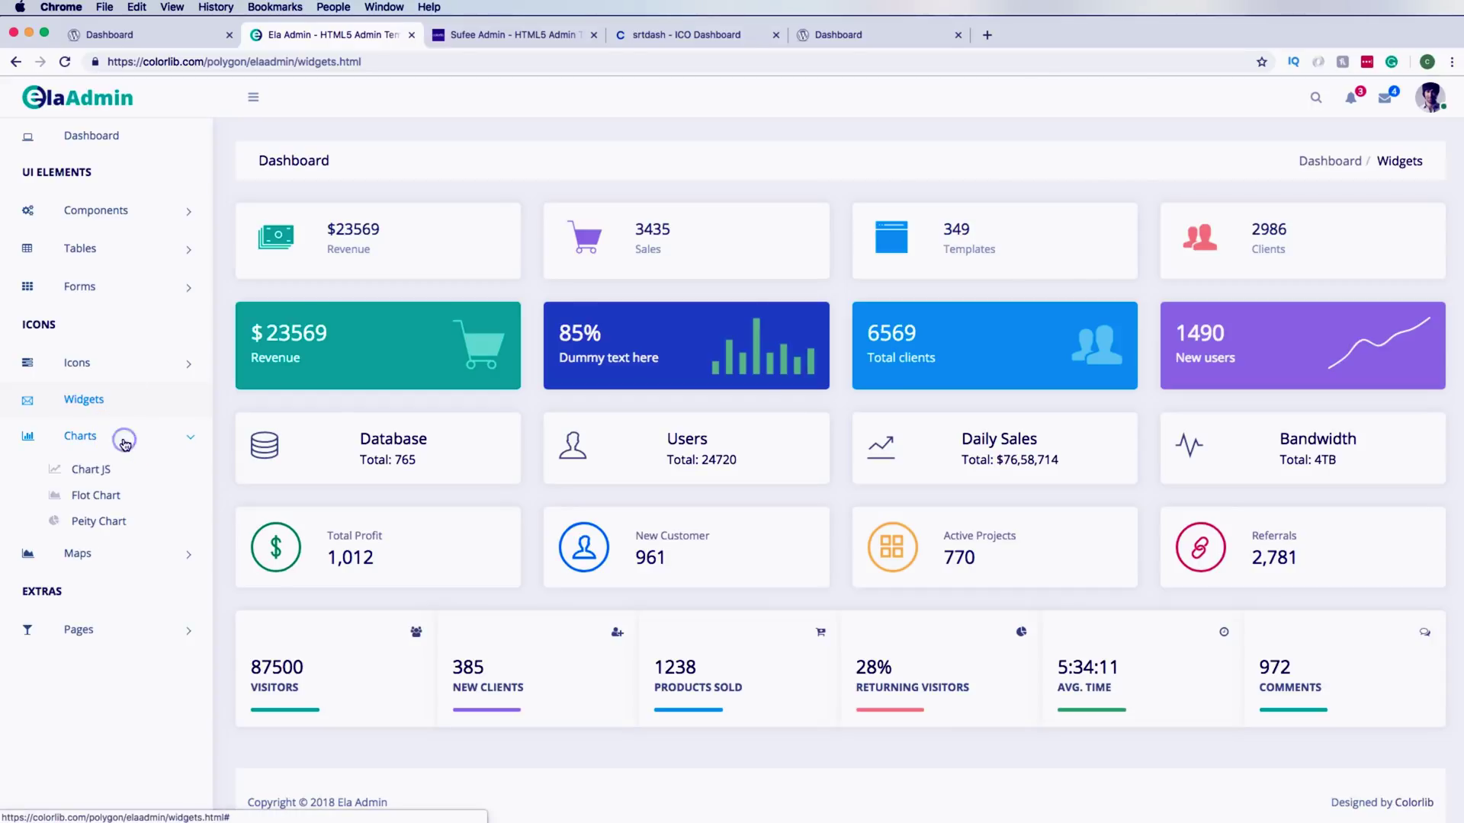
left_click(149, 472)
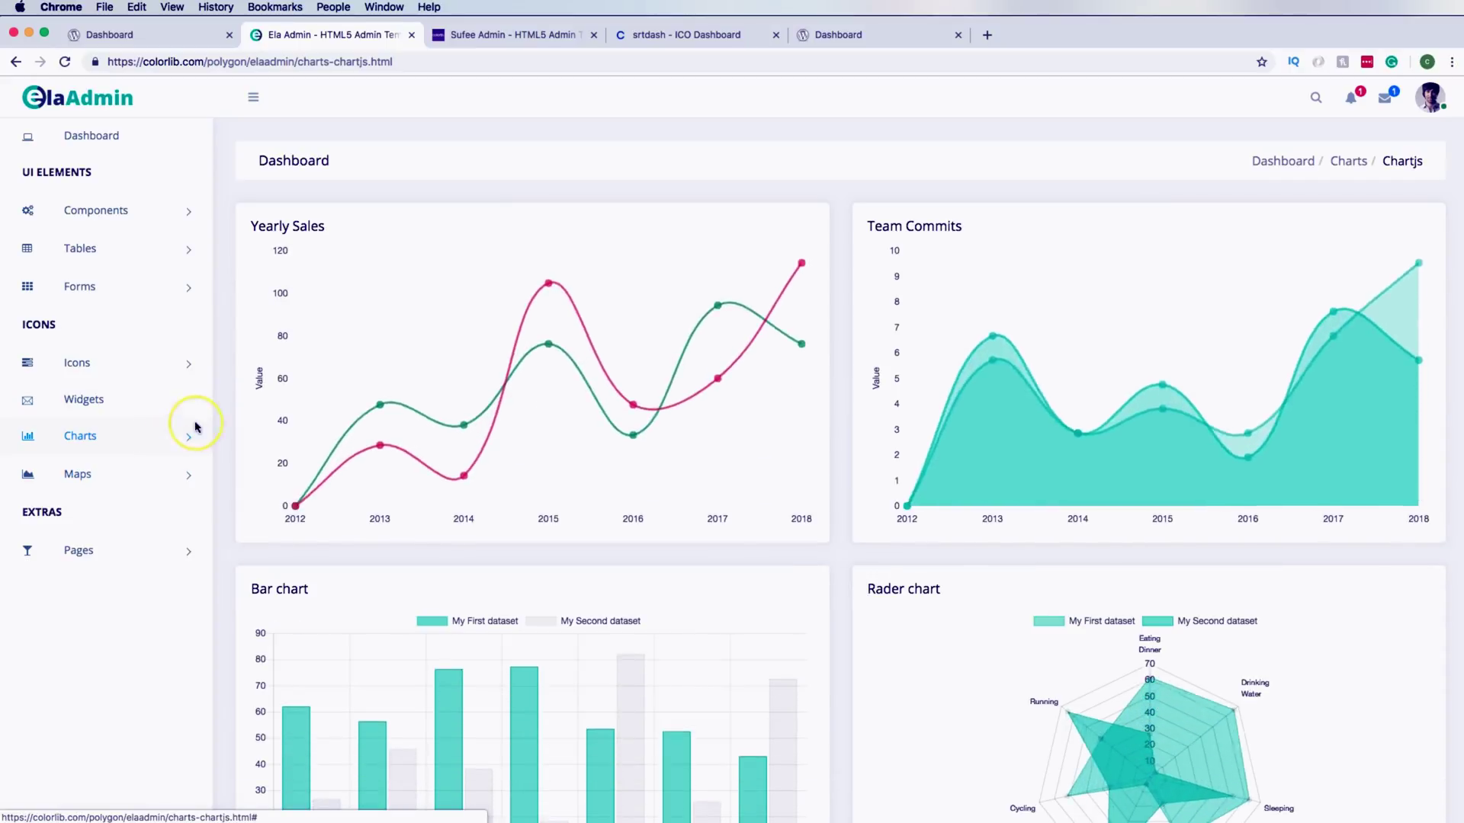
scroll(308, 418, "down", 1)
scroll(311, 412, "down", 3)
scroll(317, 414, "down", 6)
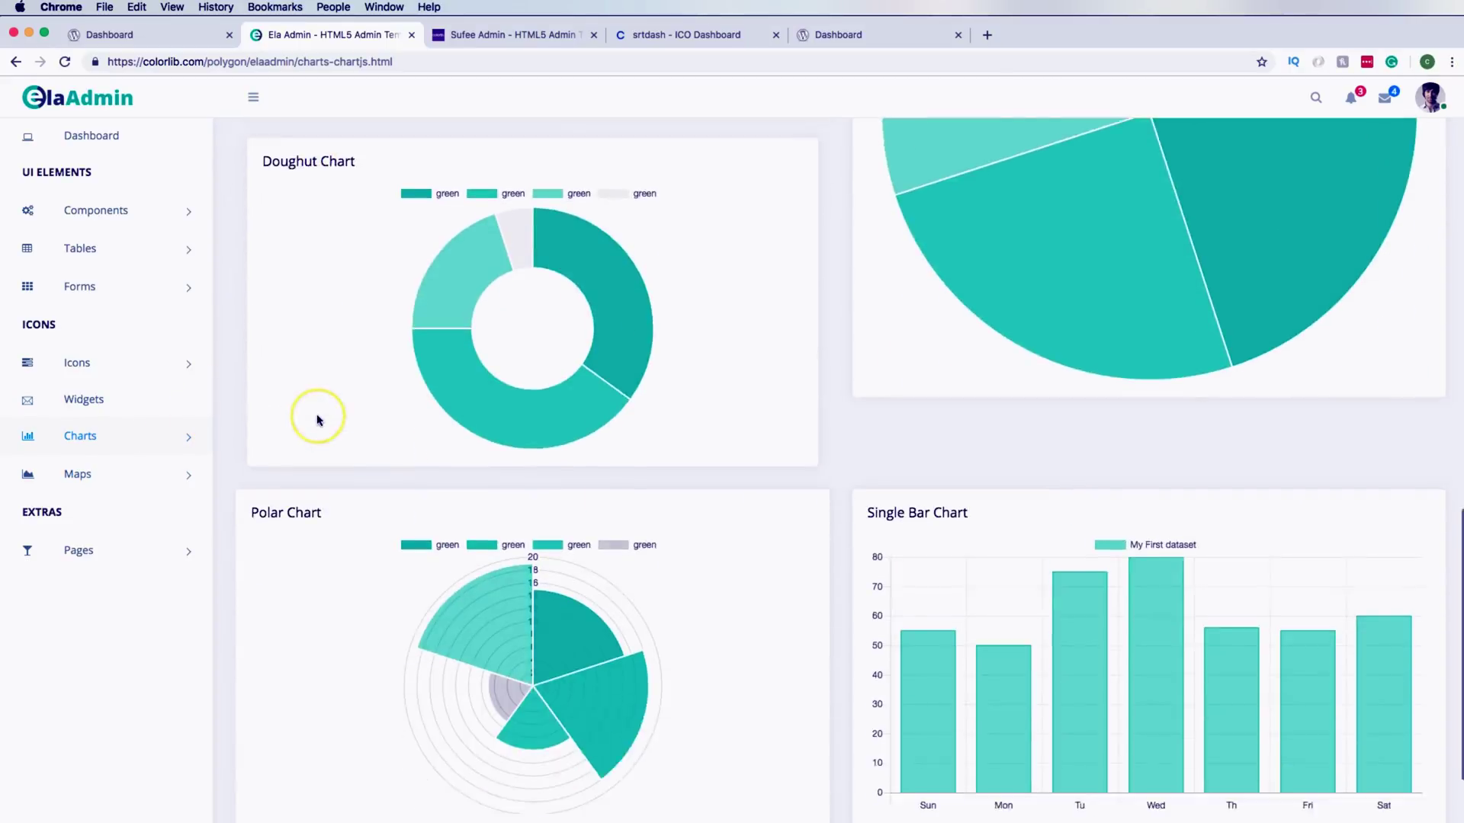
scroll(317, 417, "down", 1)
left_click(112, 471)
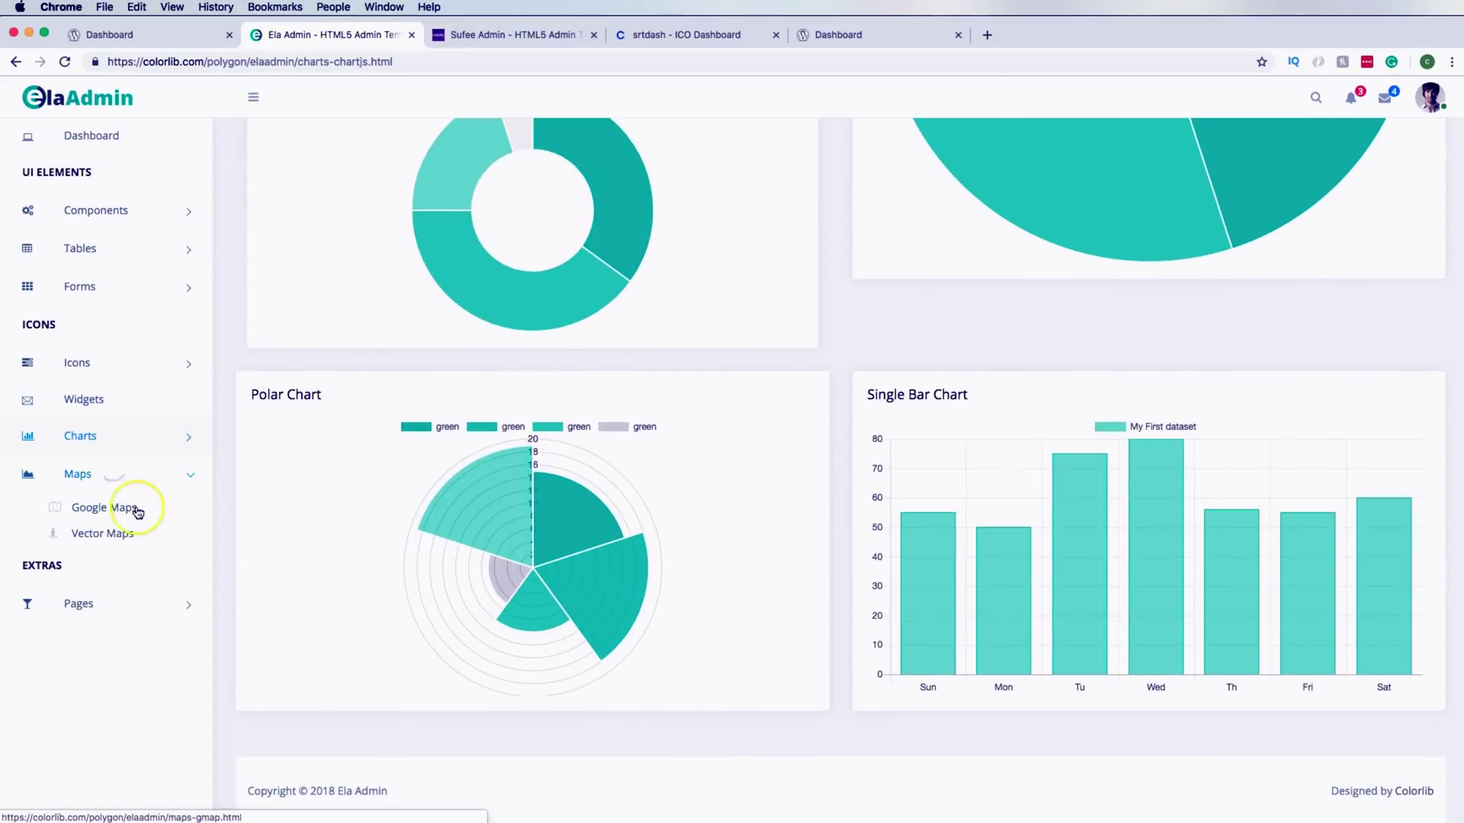
left_click(131, 529)
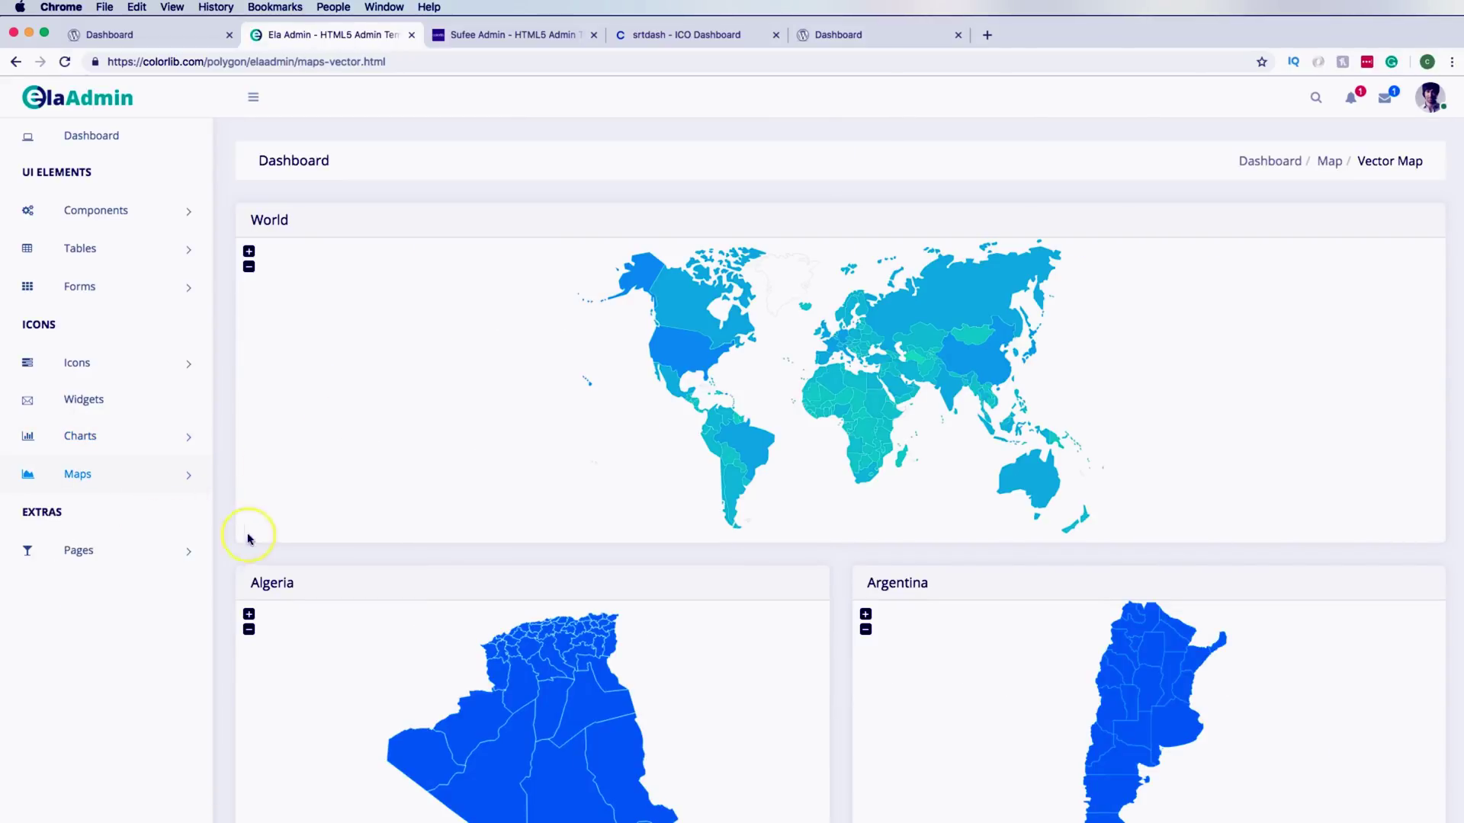
left_click(133, 245)
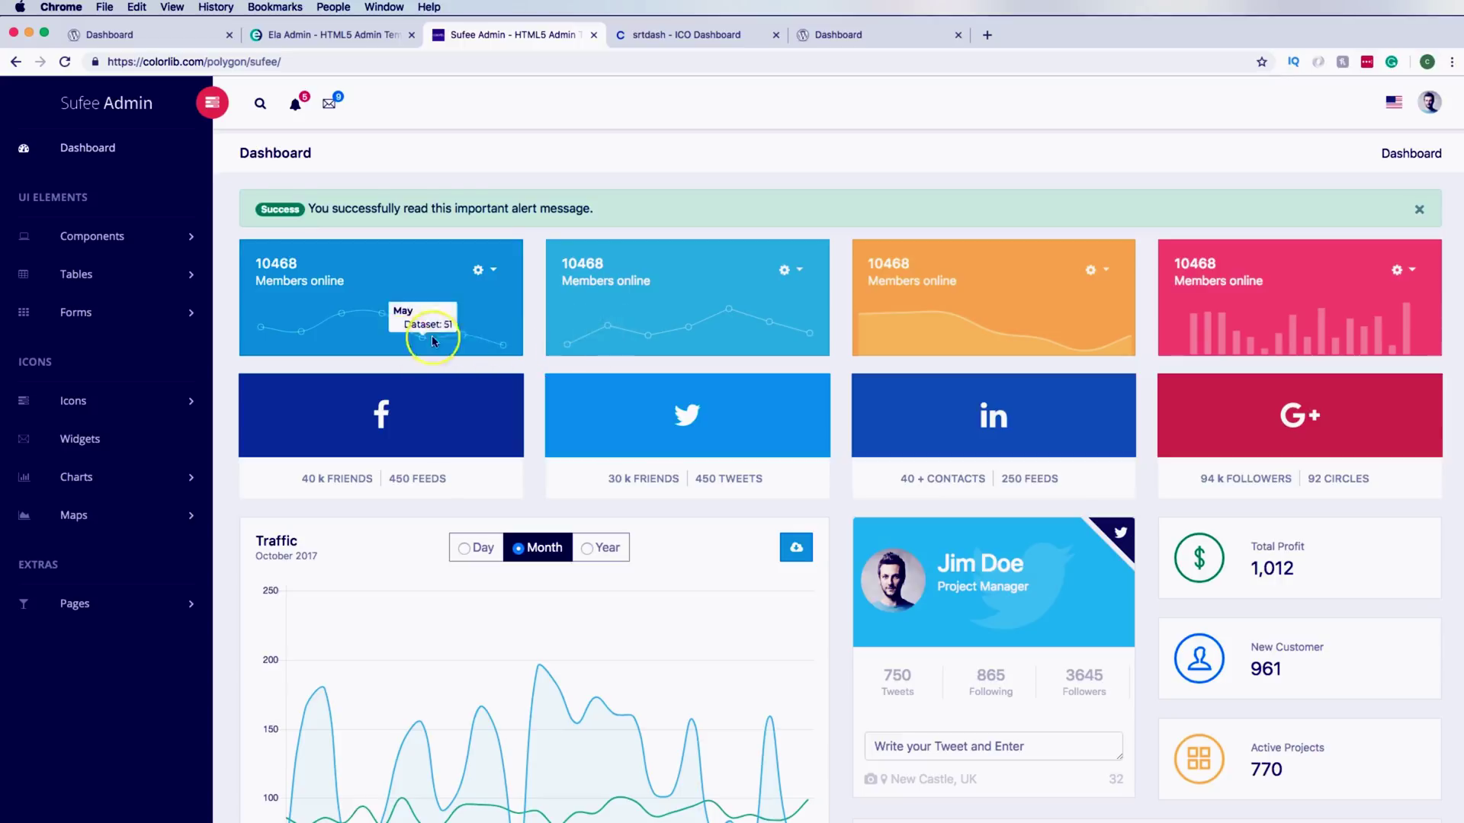
Expand Sufee's Tables and Components menus, view the Cards page, and re-expand Components
left_click(144, 278)
left_click(150, 242)
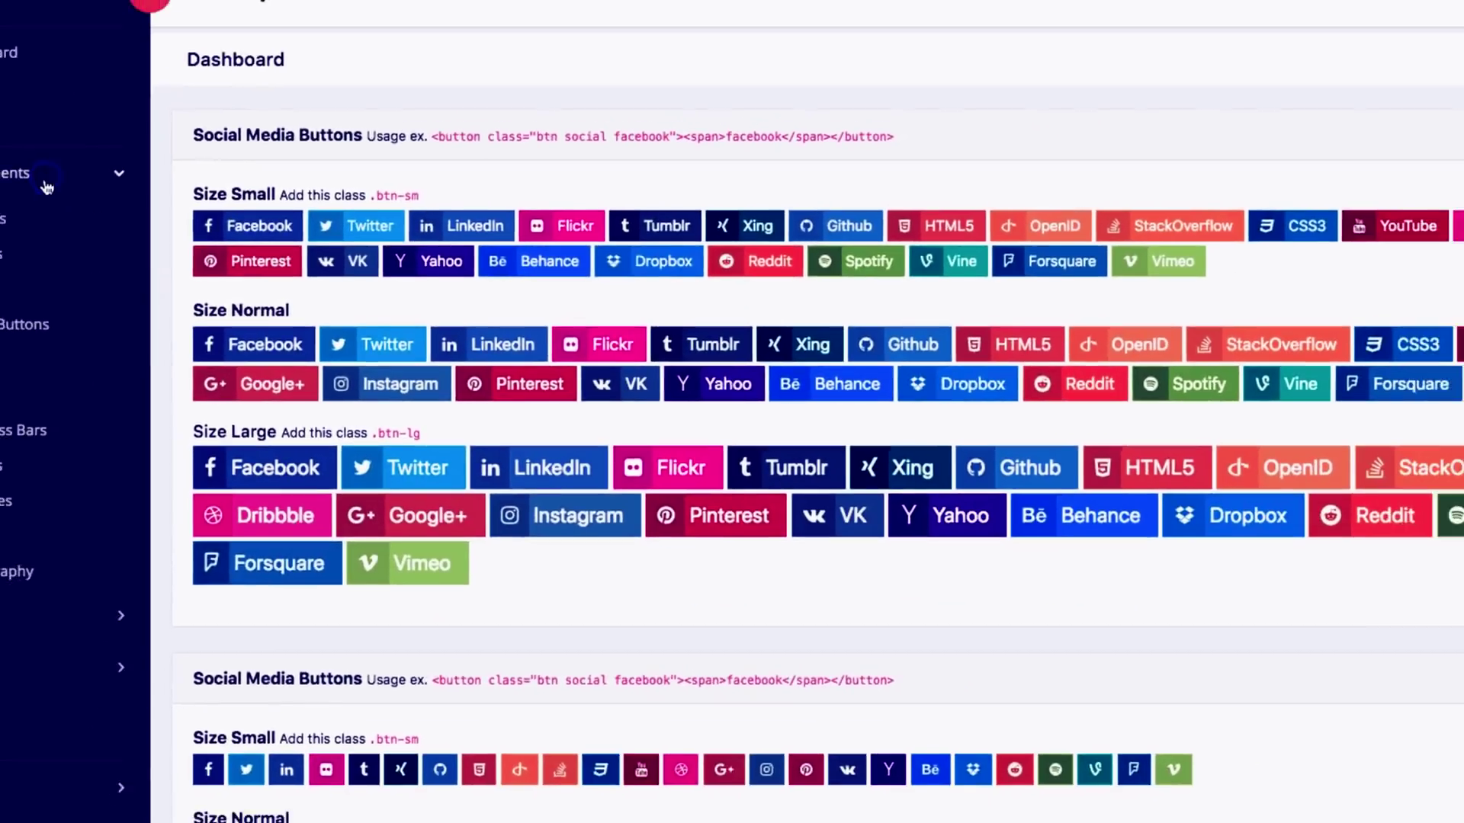
left_click(23, 364)
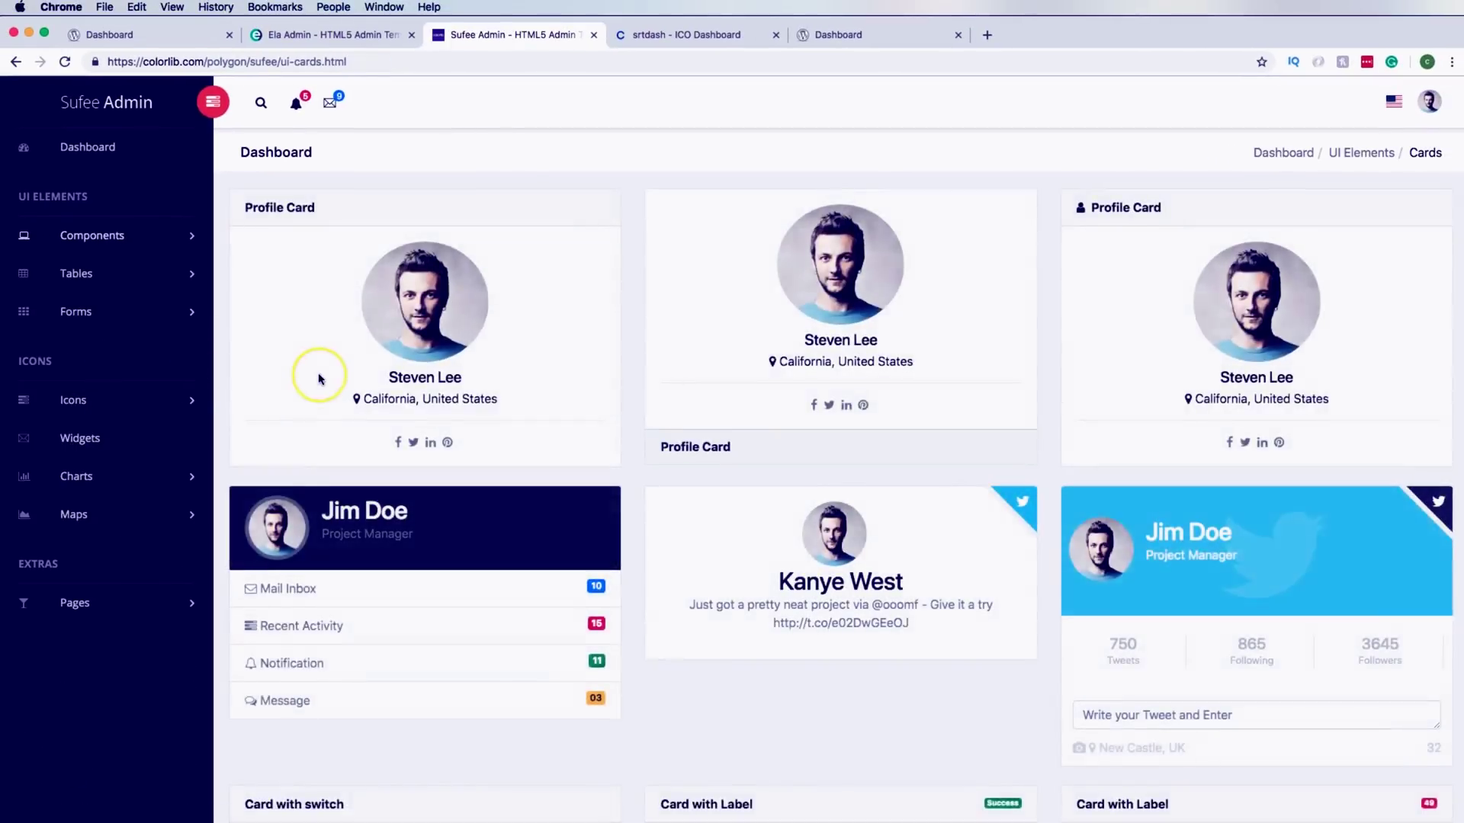
scroll(319, 379, "down", 5)
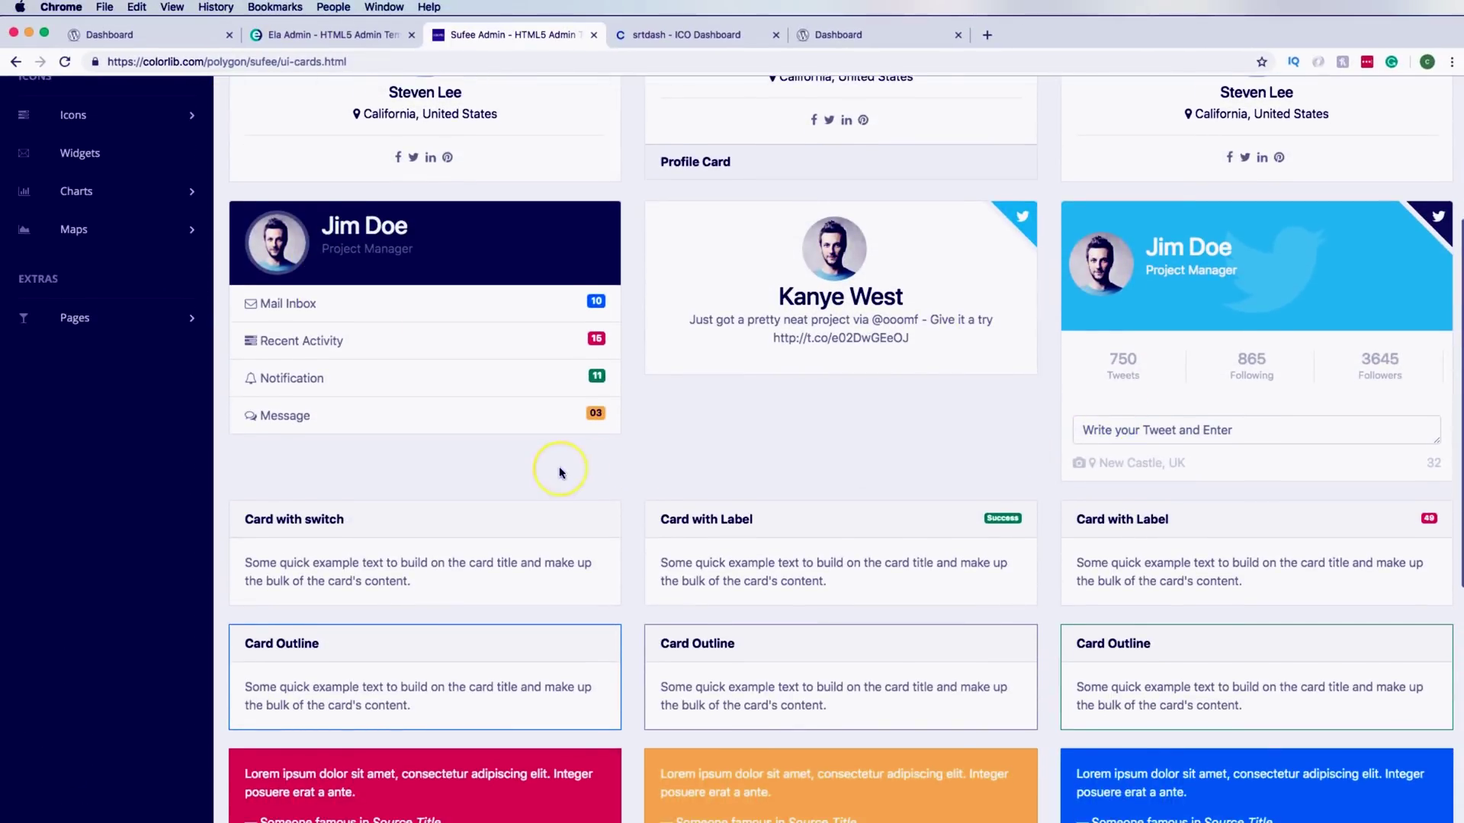
scroll(552, 474, "down", 2)
scroll(280, 421, "up", 2)
scroll(249, 409, "up", 2)
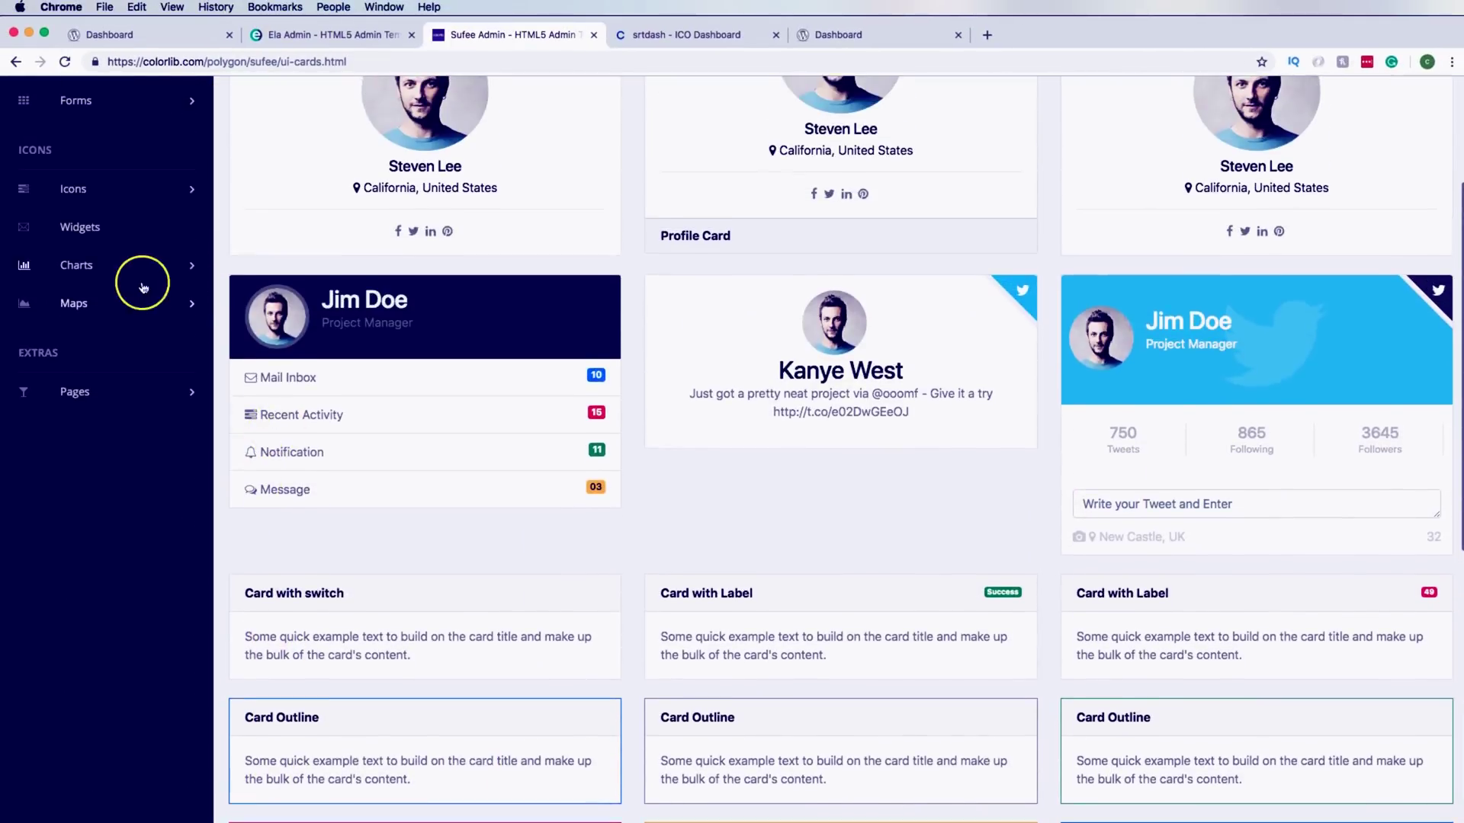
scroll(107, 186, "up", 2)
left_click(125, 240)
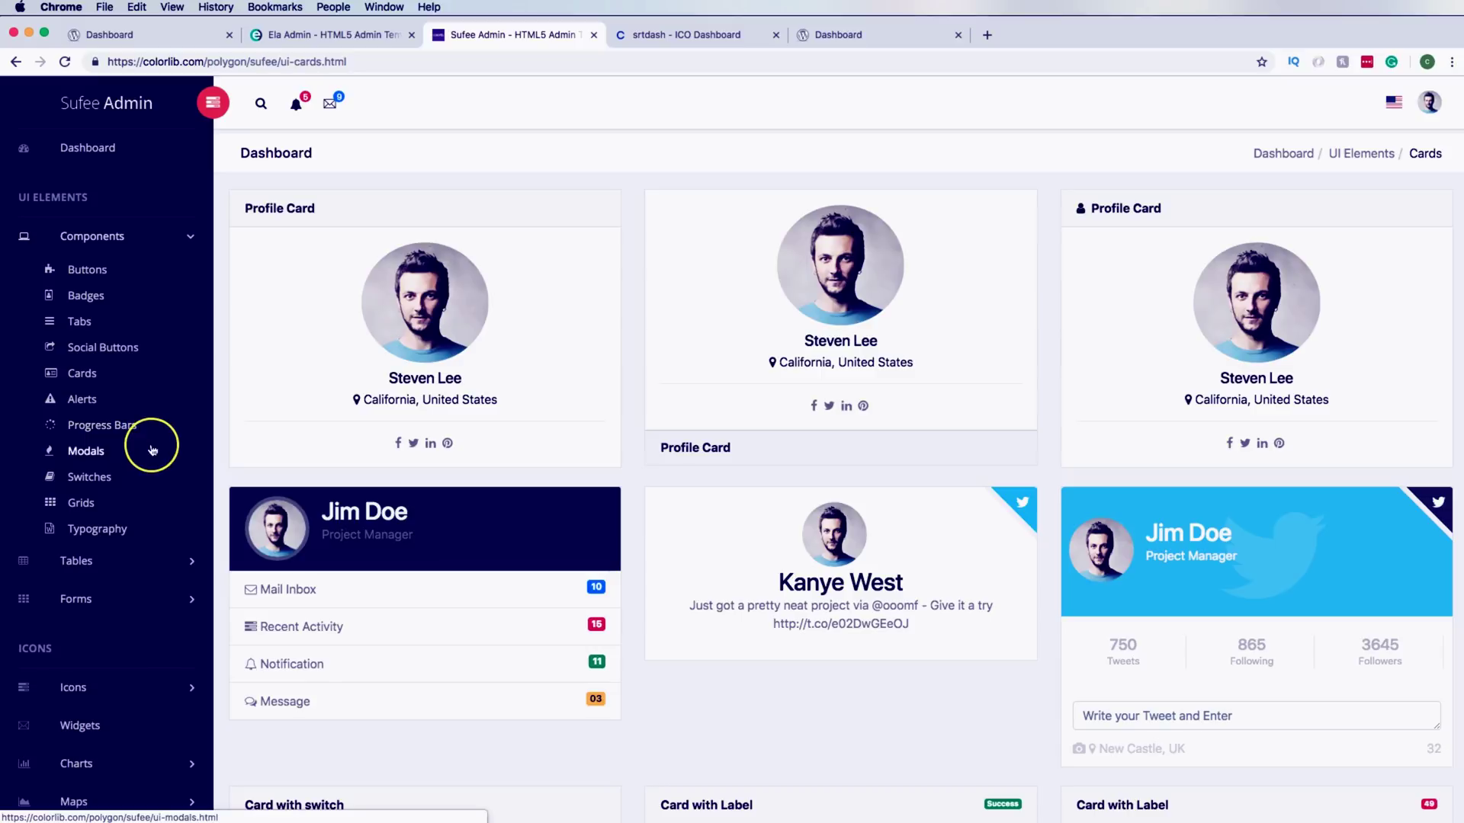
Open the Modals page and preview, then close, the medium modal
left_click(153, 449)
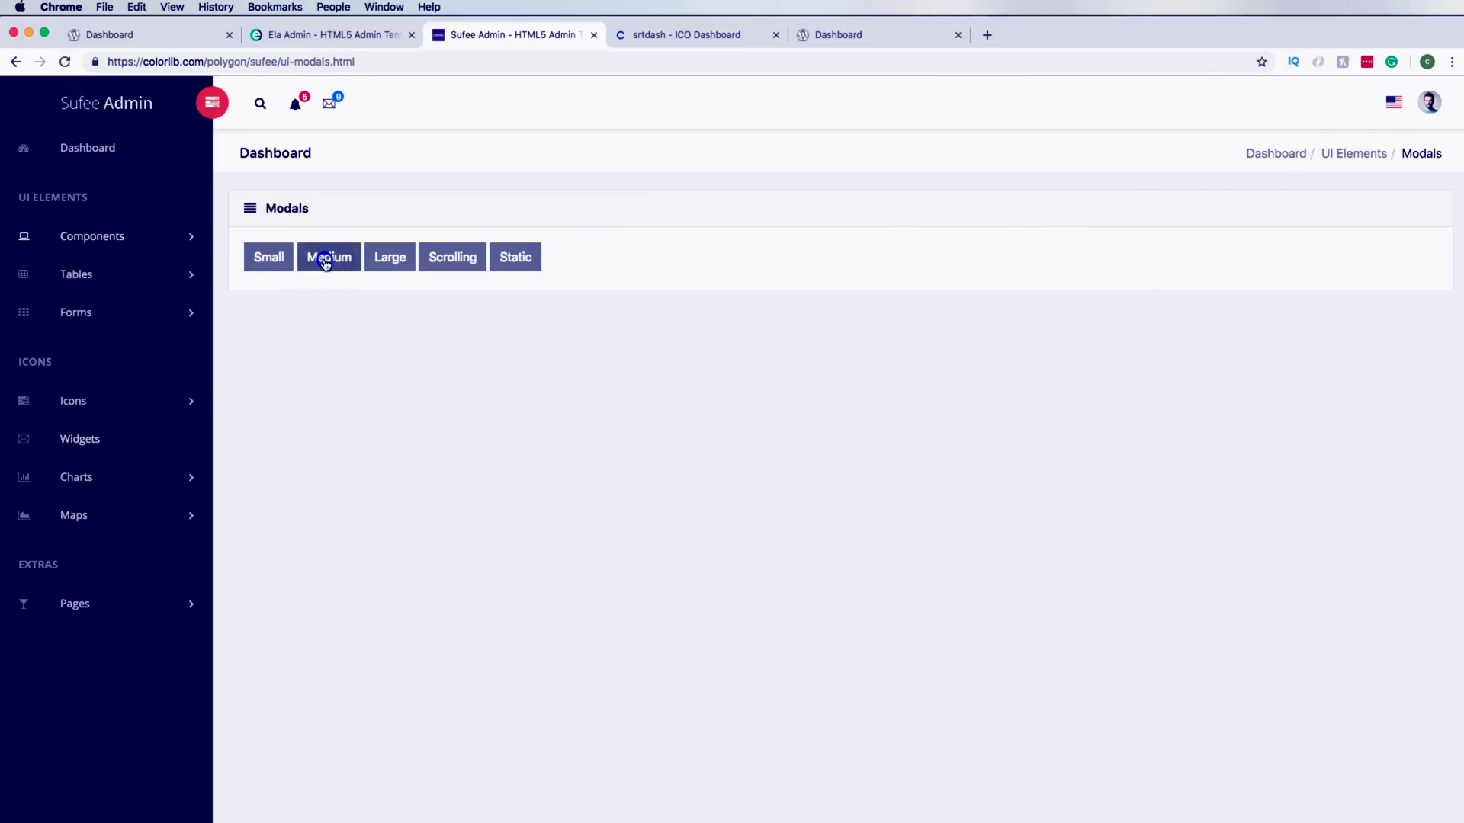
left_click(326, 257)
left_click(1019, 128)
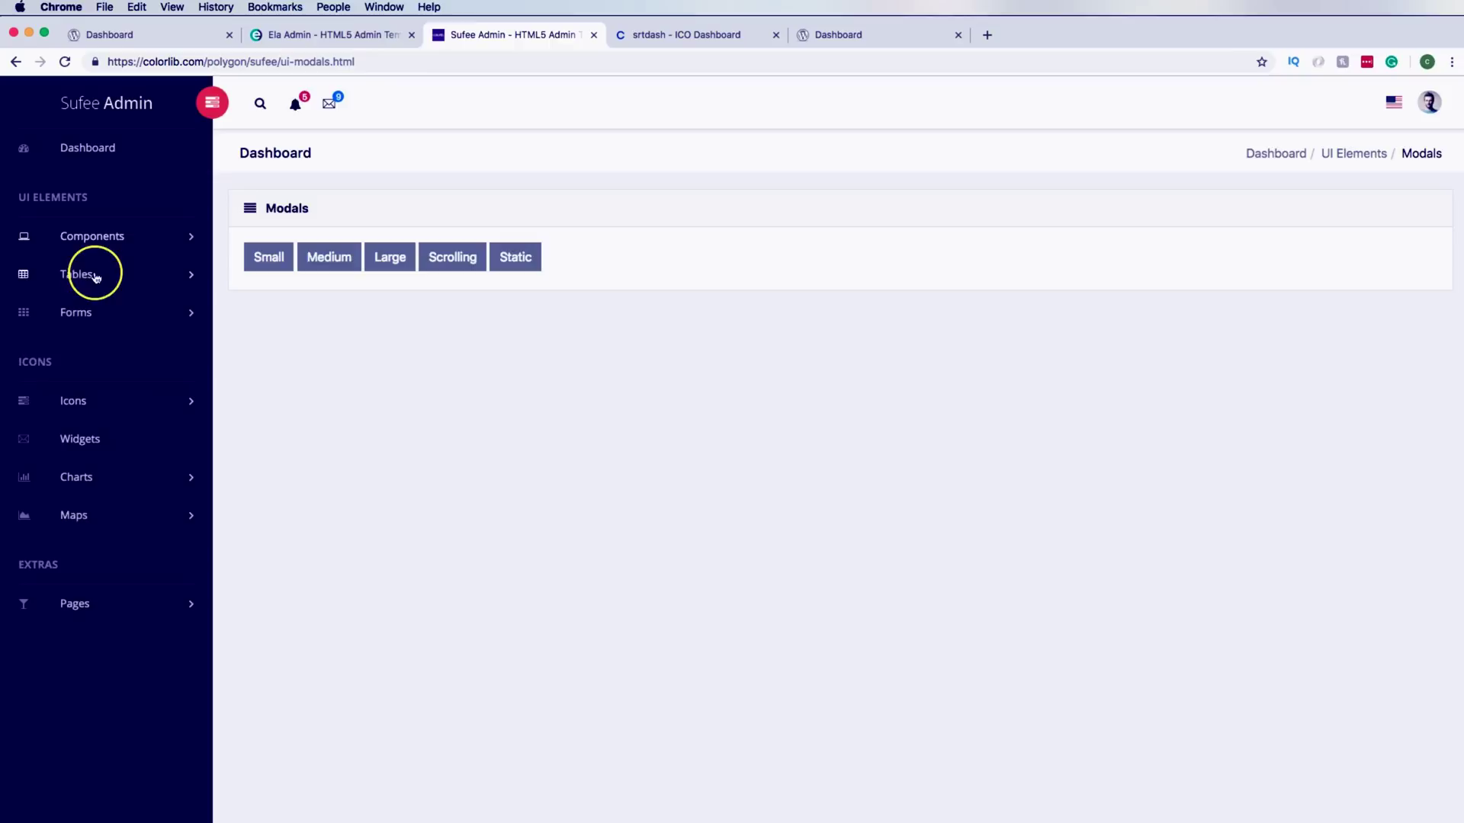
Open the Switches demo and turn off five 3d switches
left_click(125, 249)
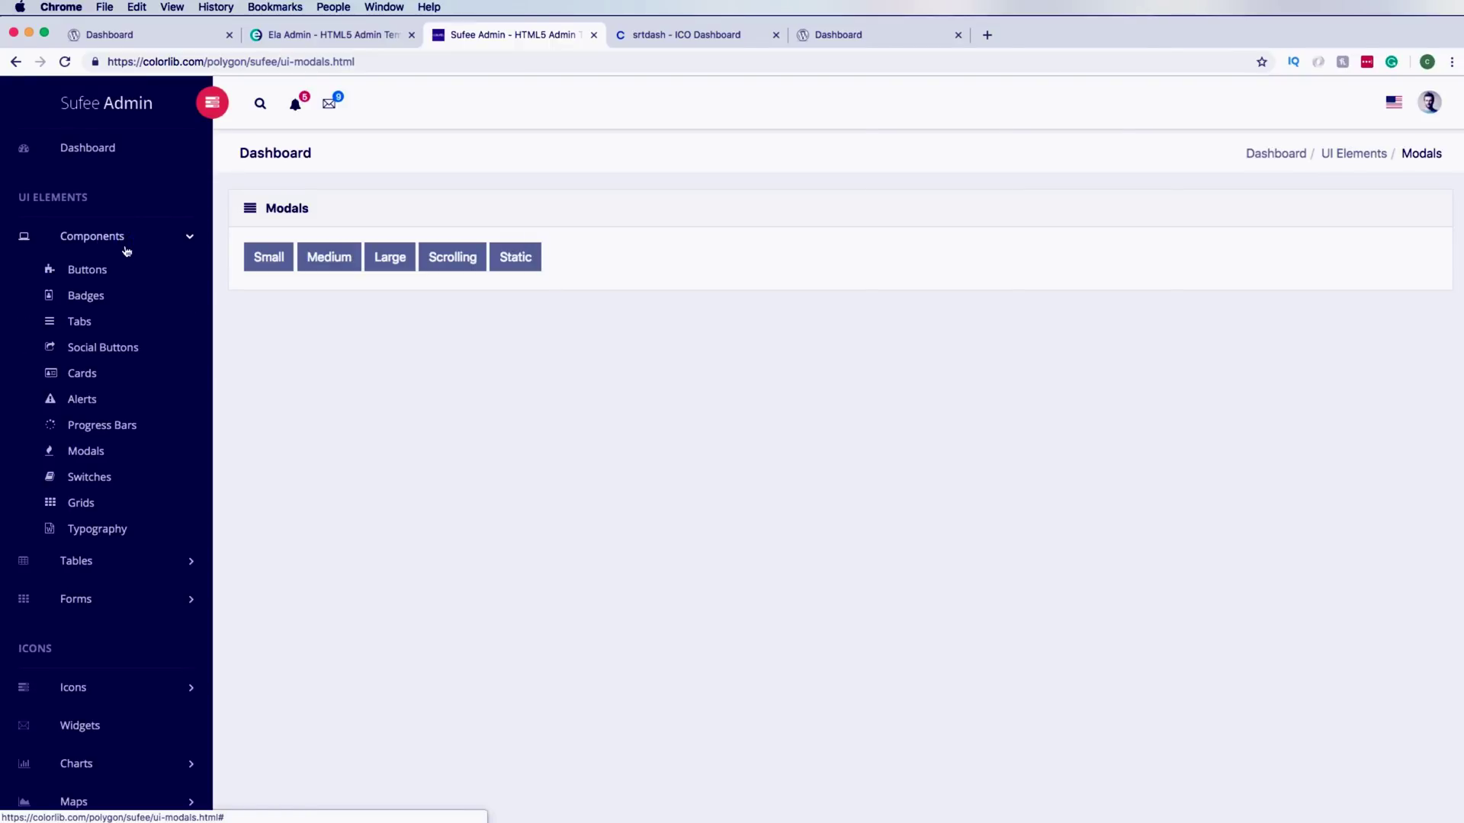
left_click(106, 485)
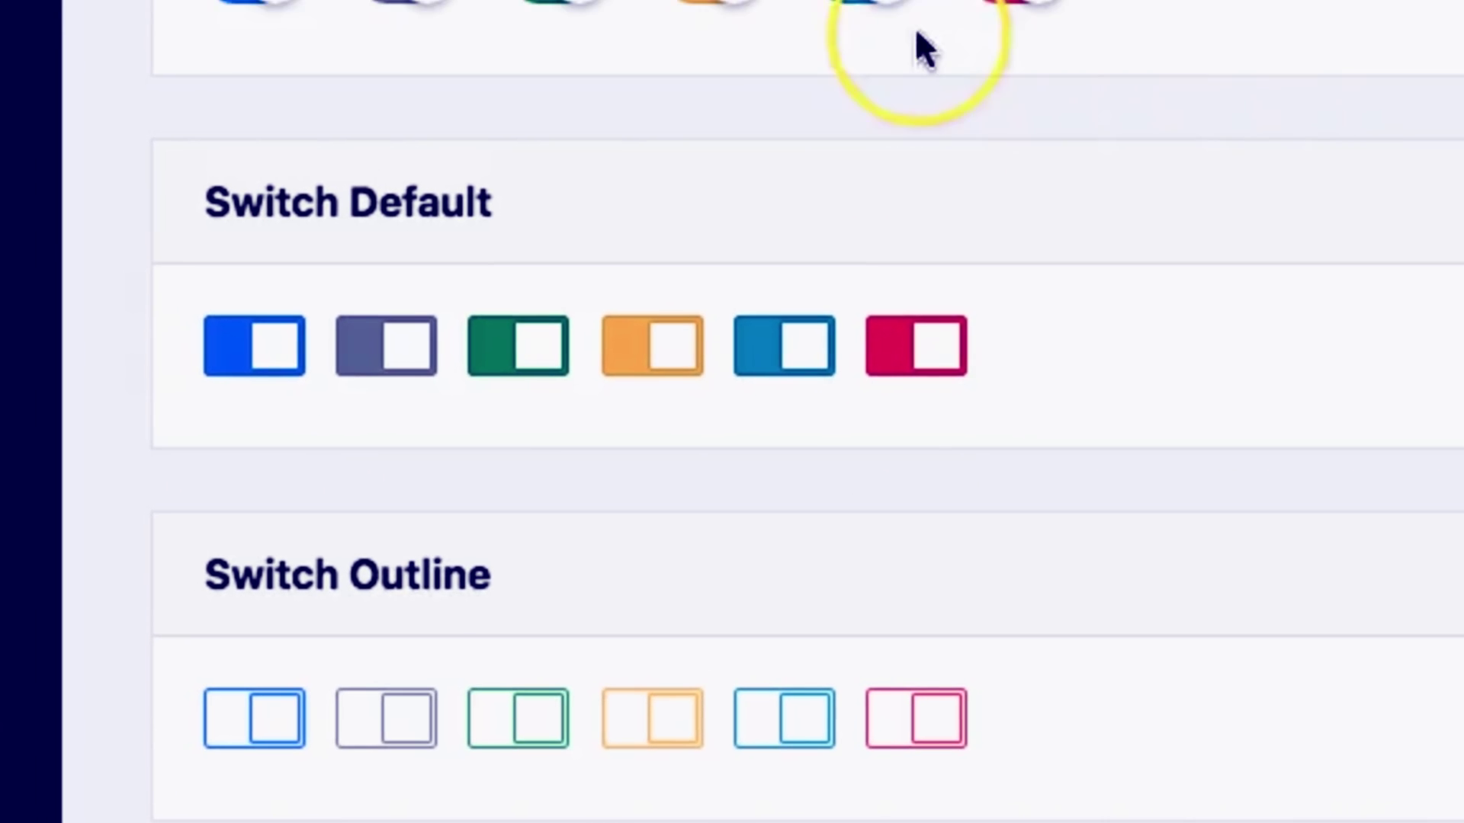
left_click(748, 215)
left_click(720, 254)
left_click(864, 254)
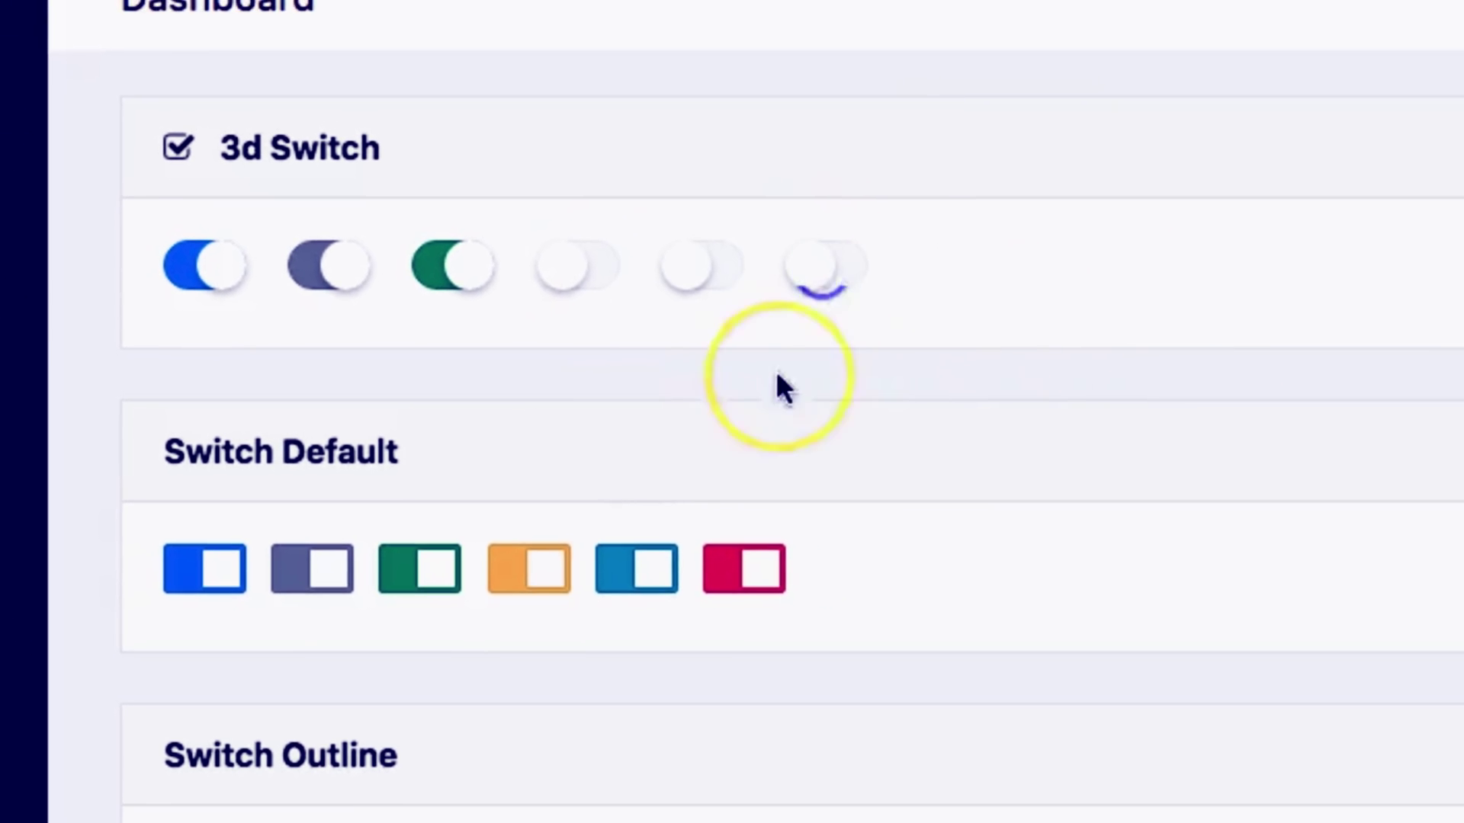
left_click(472, 252)
left_click(341, 253)
scroll(615, 773, "down", 4)
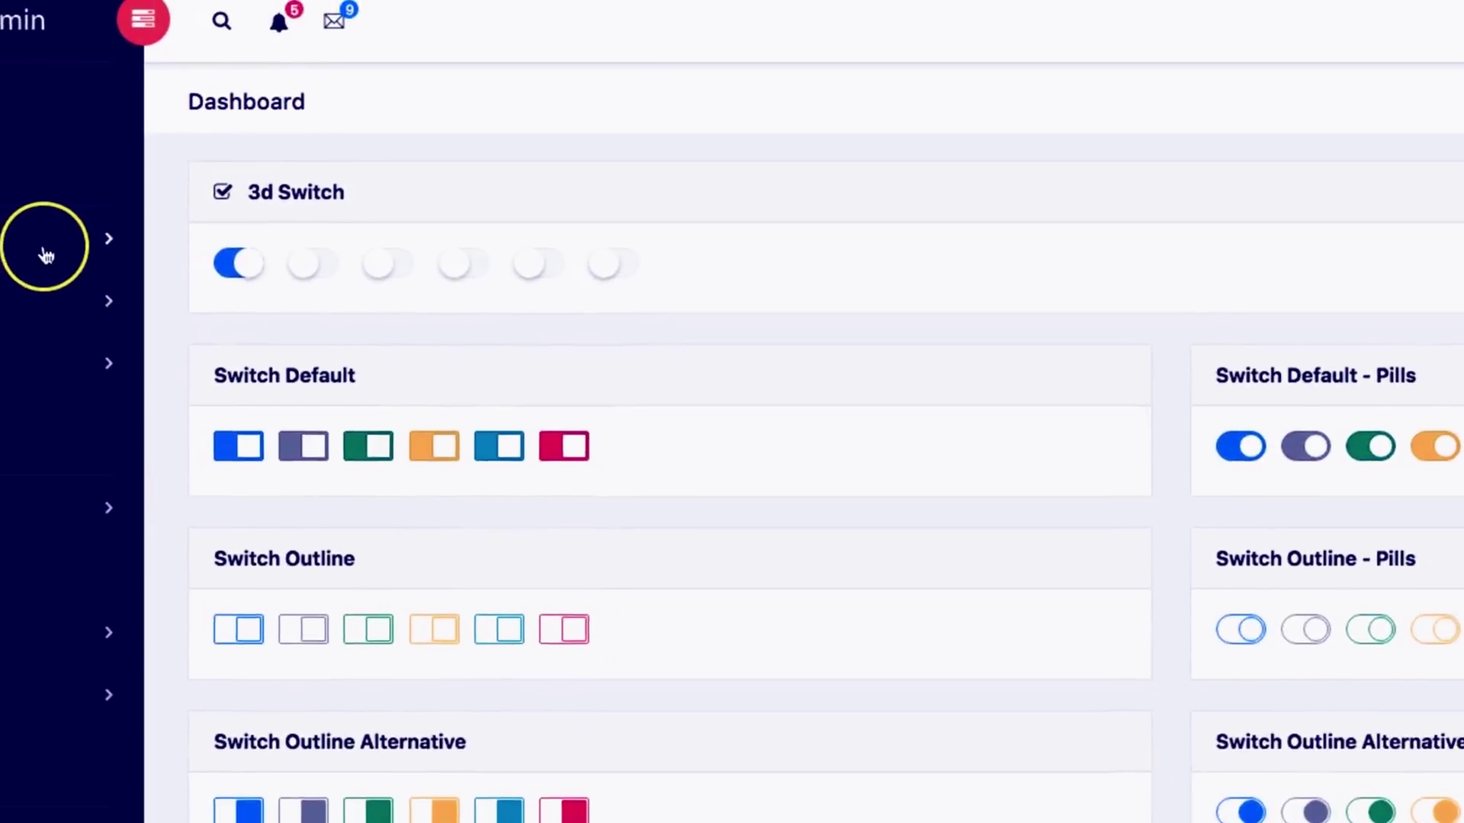
View the Typography demo, then open Tables > Basic Table
left_click(46, 252)
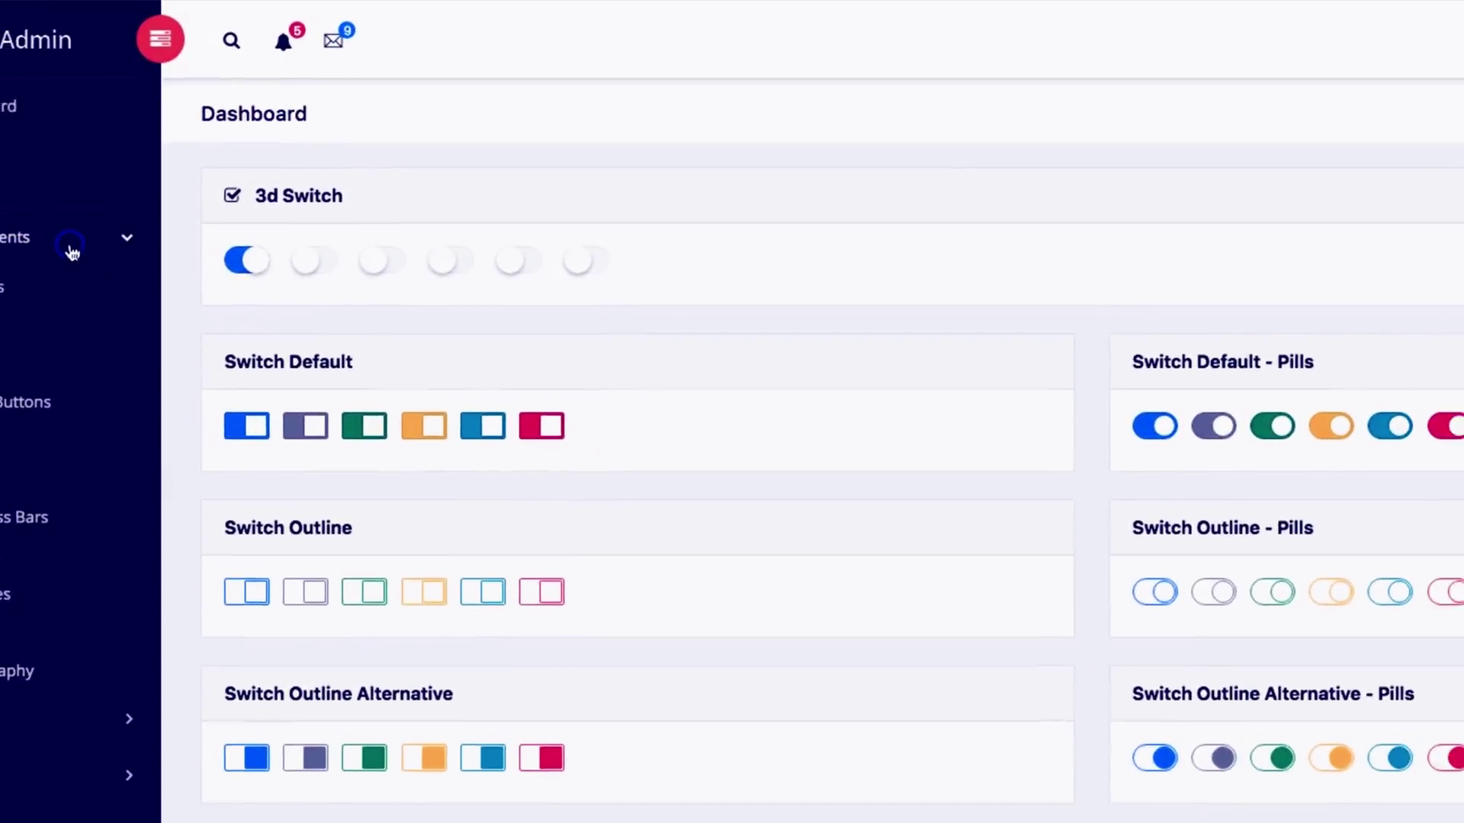
left_click(128, 537)
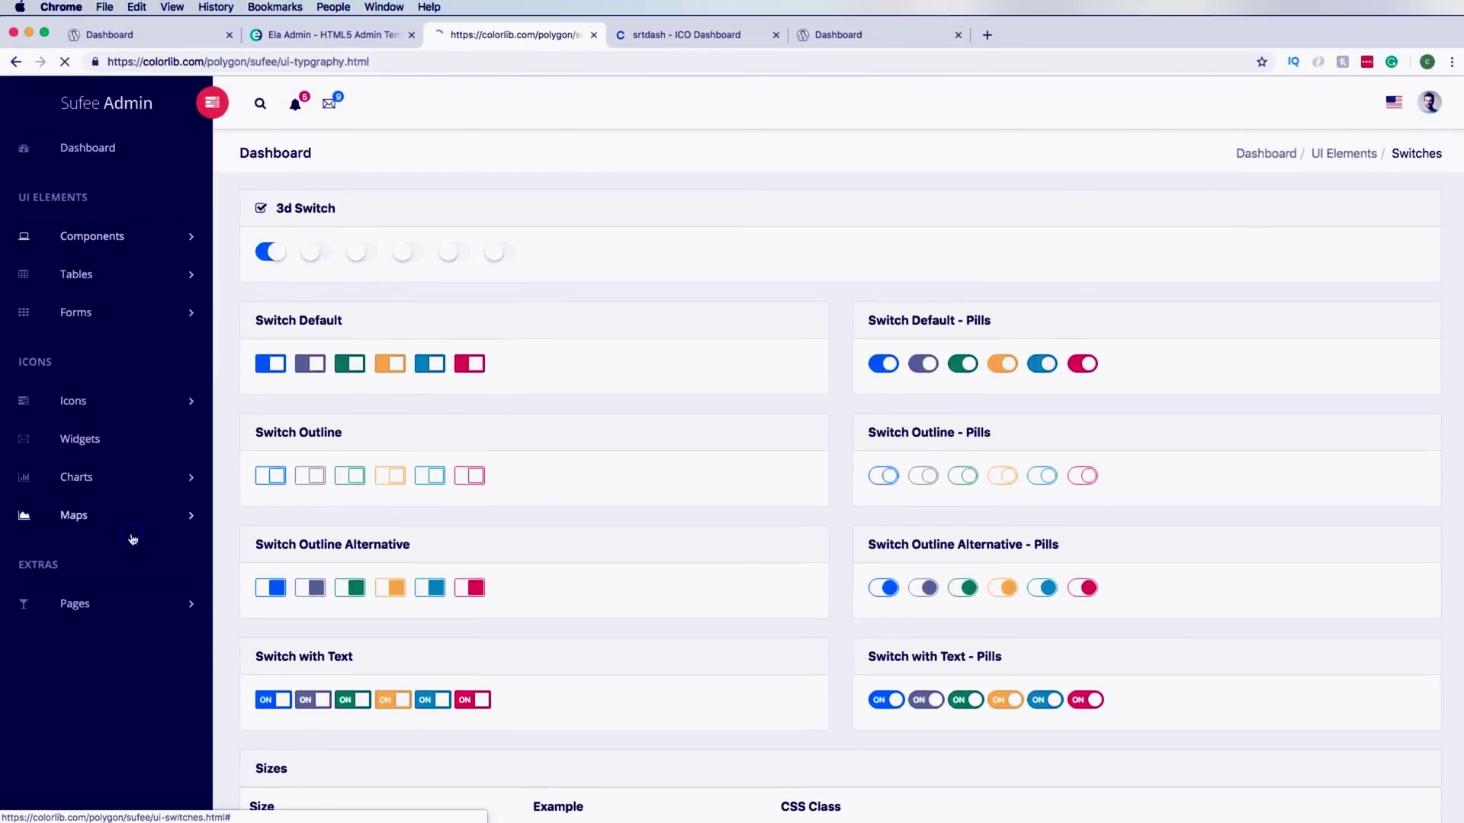
scroll(336, 396, "down", 2)
scroll(337, 373, "down", 2)
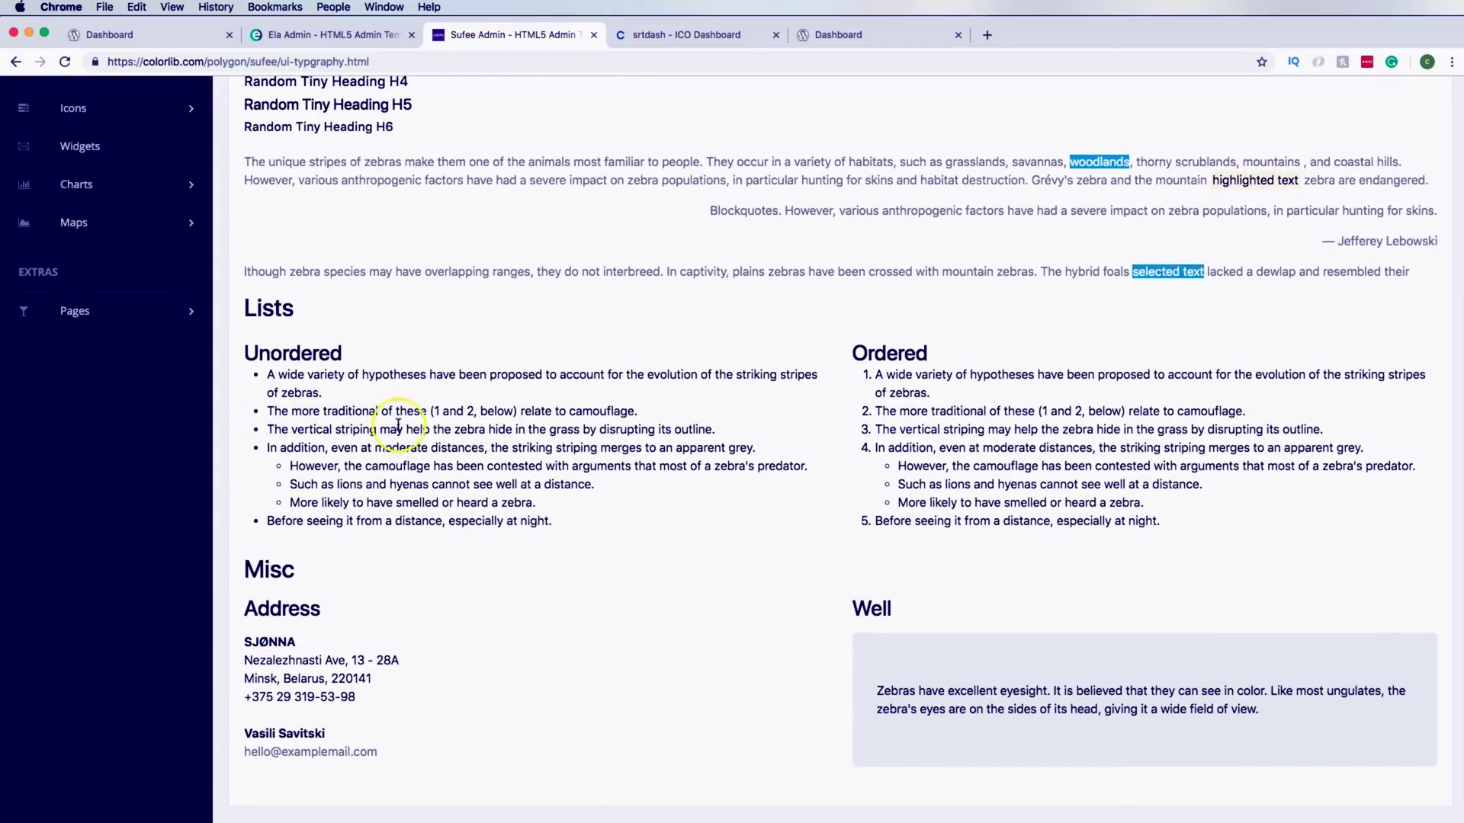
scroll(101, 327, "up", 2)
scroll(108, 336, "up", 3)
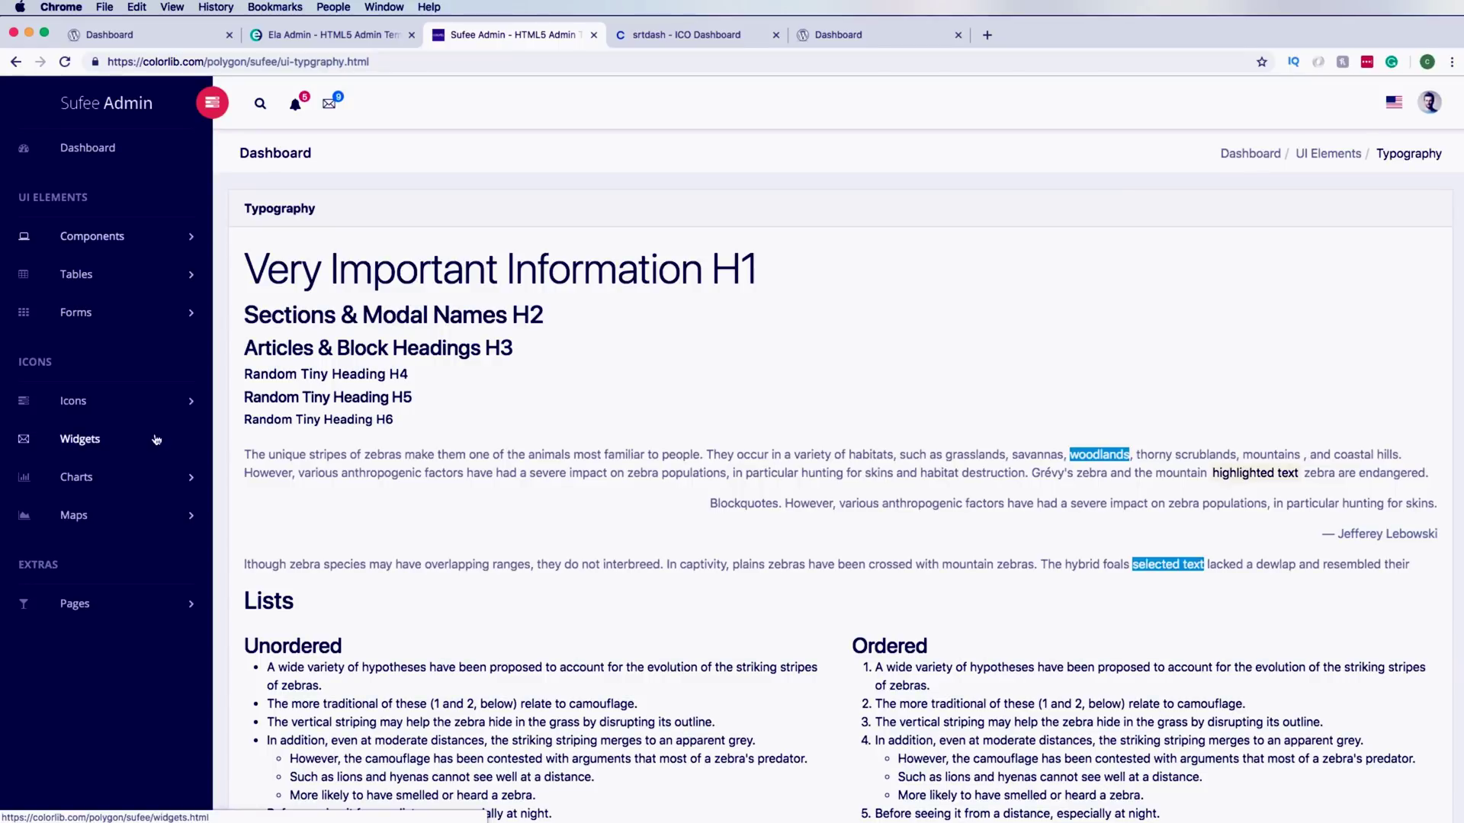
left_click(127, 286)
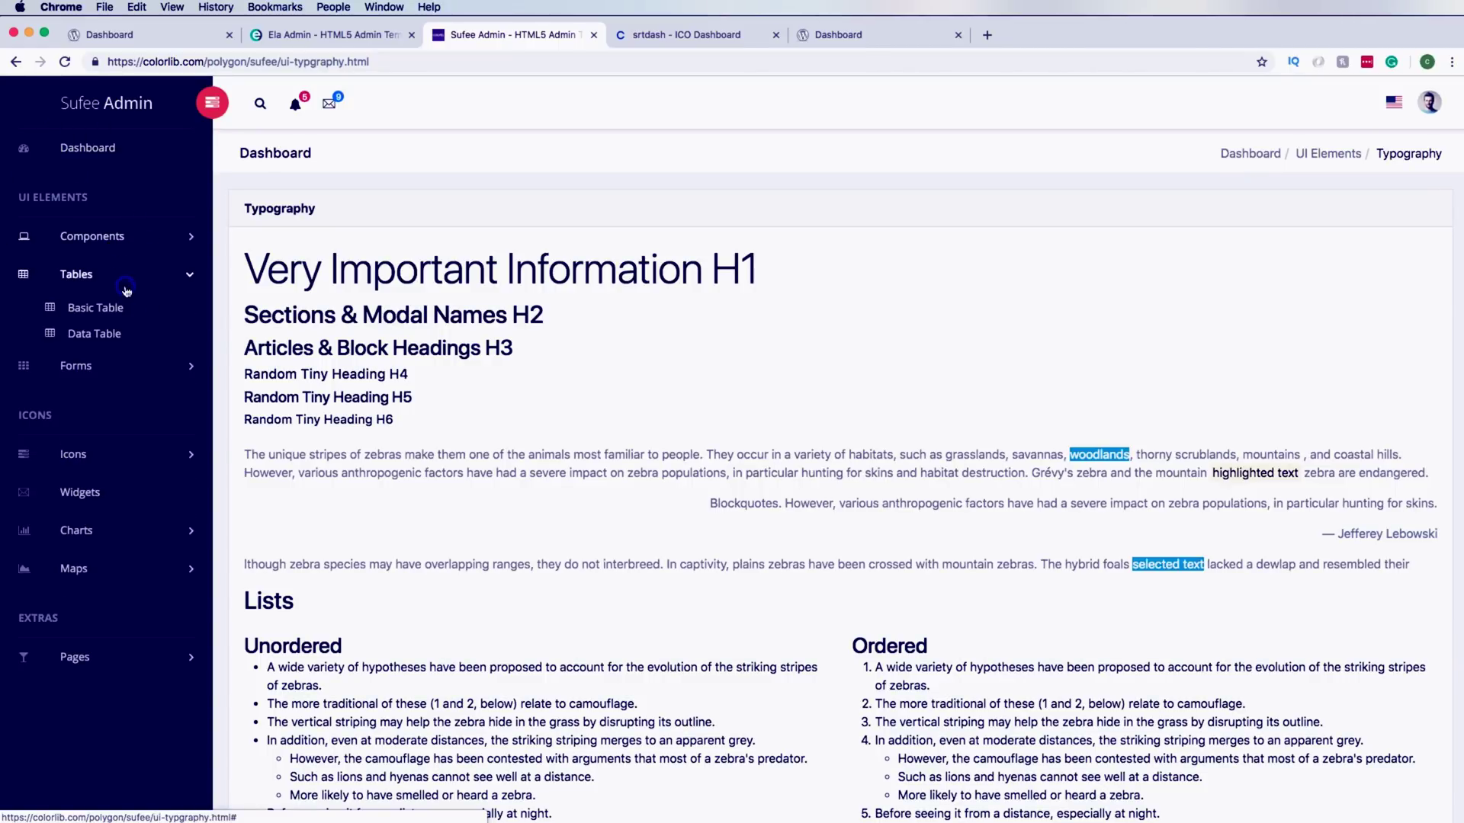
left_click(96, 308)
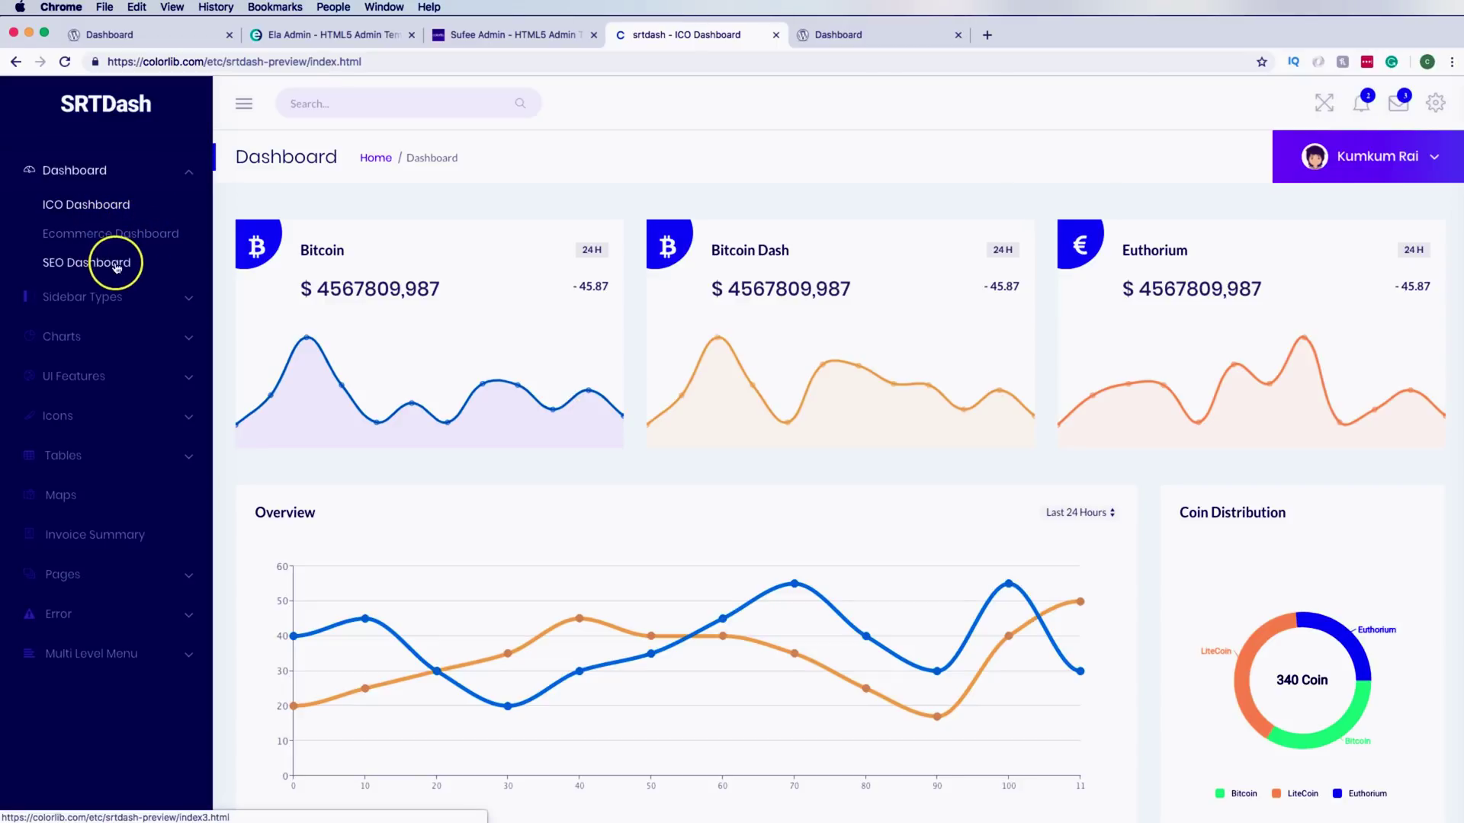
Expand SRTDash's Sidebar Types layout options
left_click(129, 296)
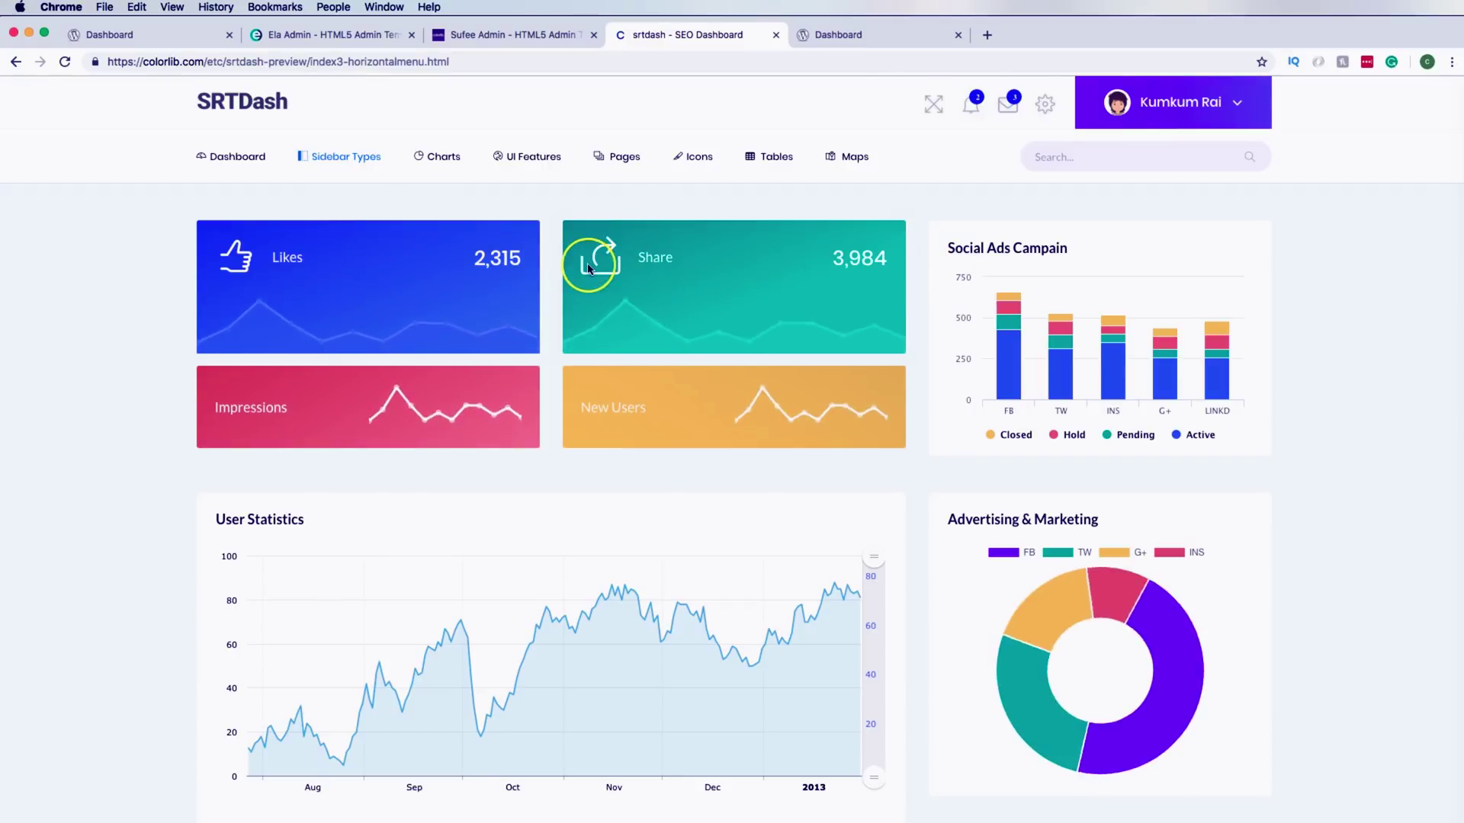
scroll(589, 269, "down", 2)
scroll(588, 267, "down", 5)
scroll(588, 268, "down", 3)
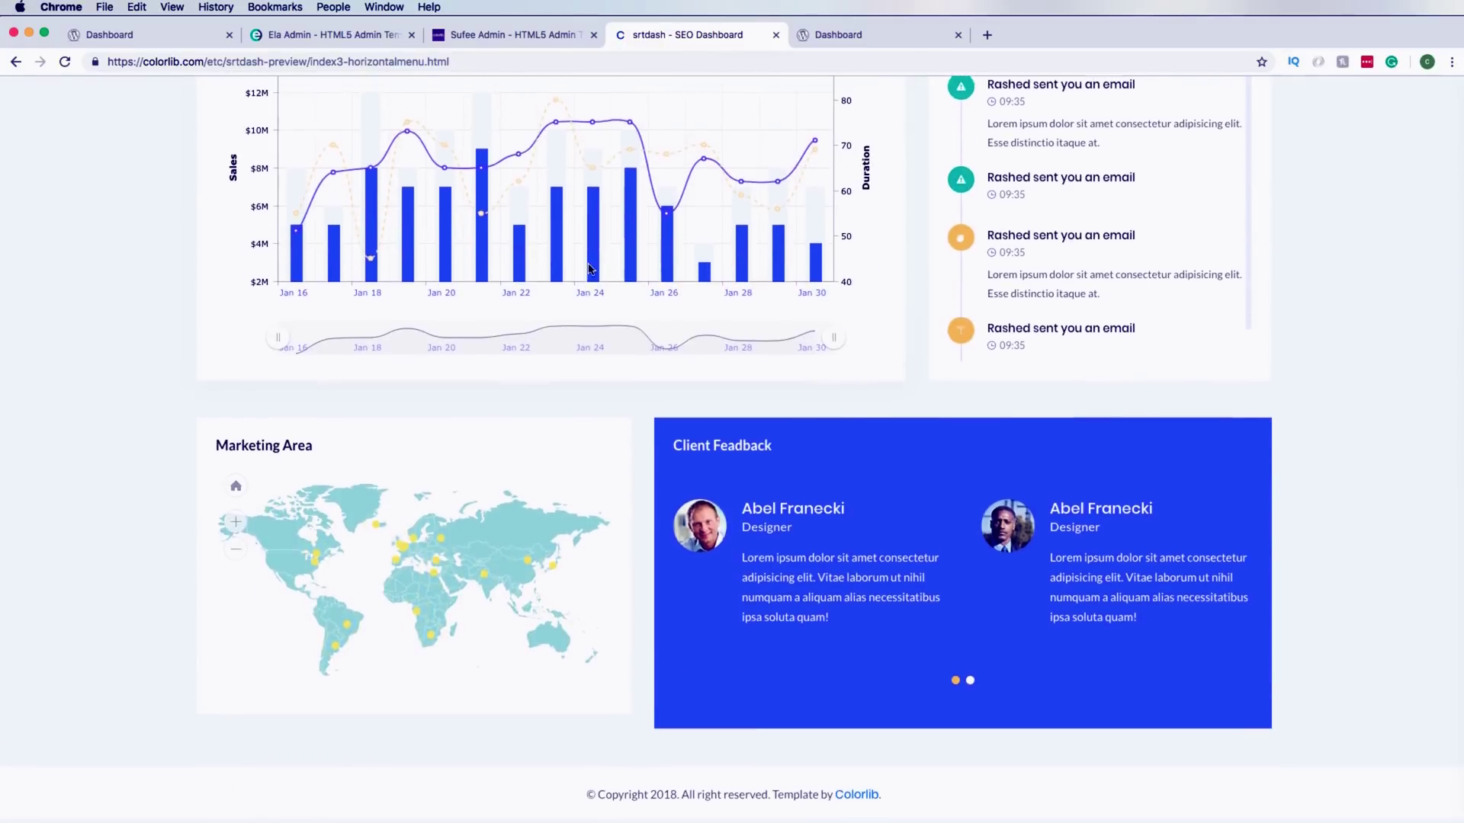
scroll(588, 268, "up", 8)
scroll(592, 275, "up", 2)
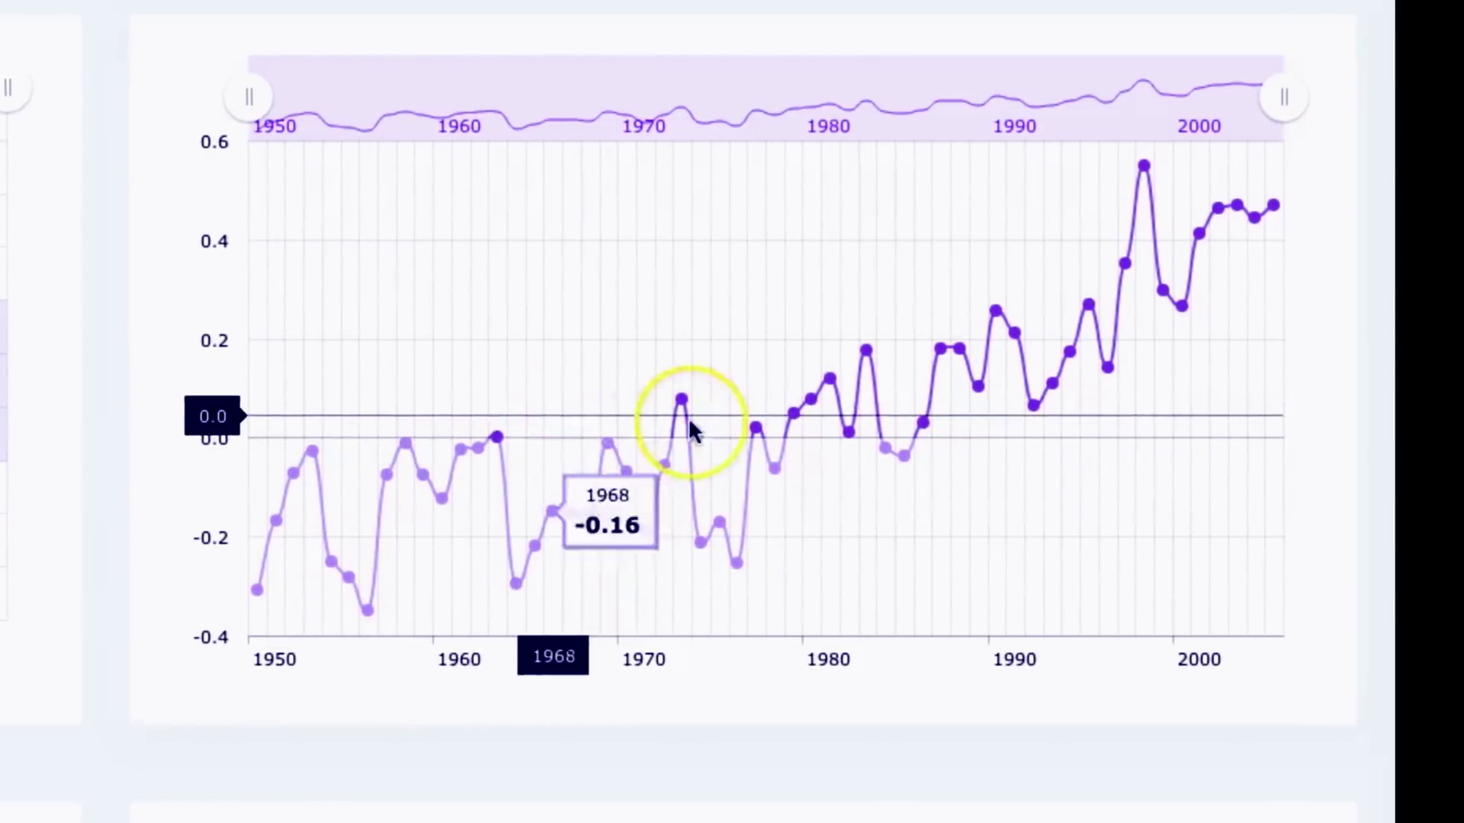
scroll(971, 414, "down", 5)
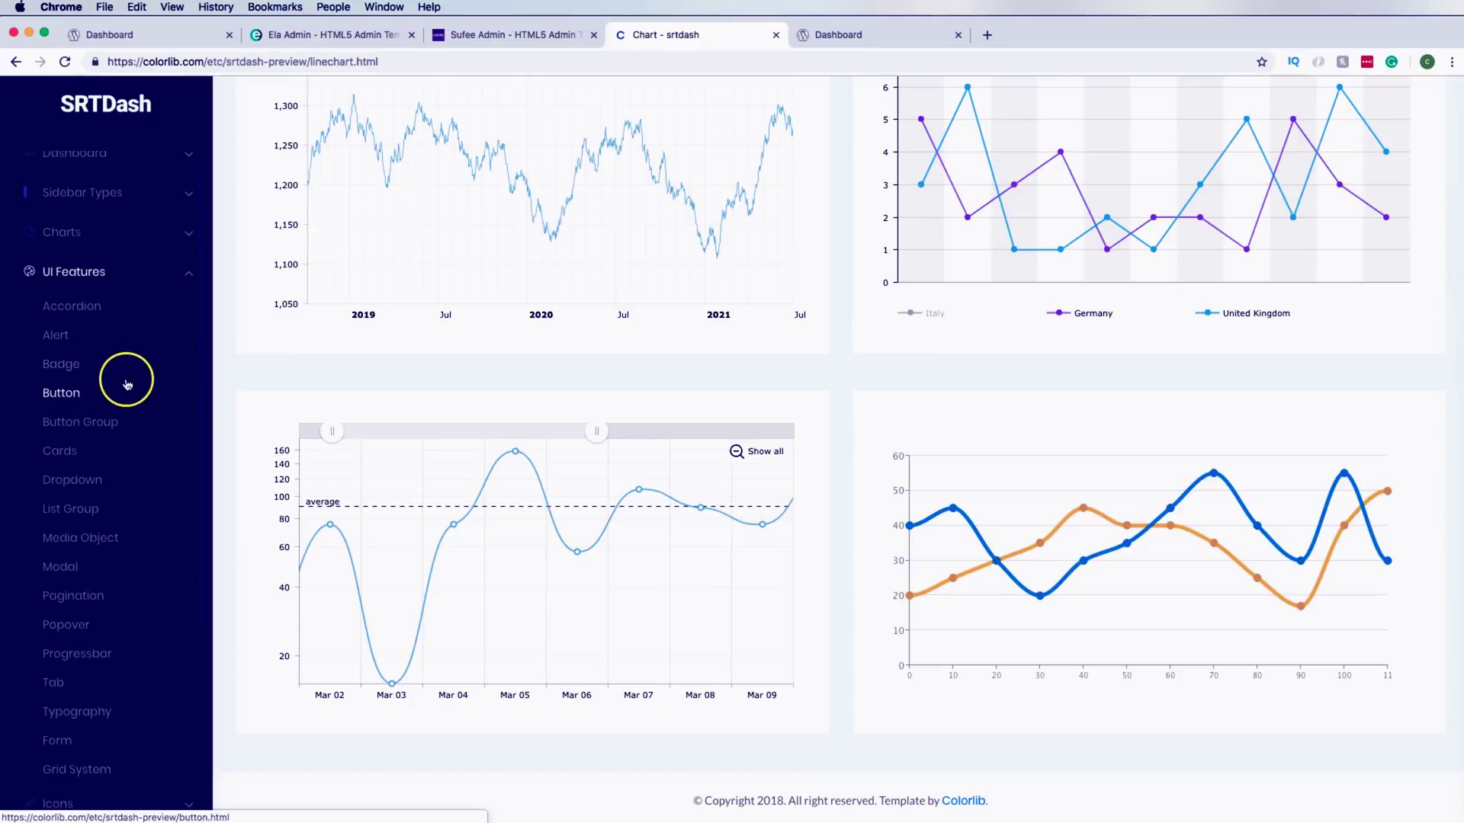
View SRTDash's Badge demo page, then its Pagination demo page
left_click(126, 366)
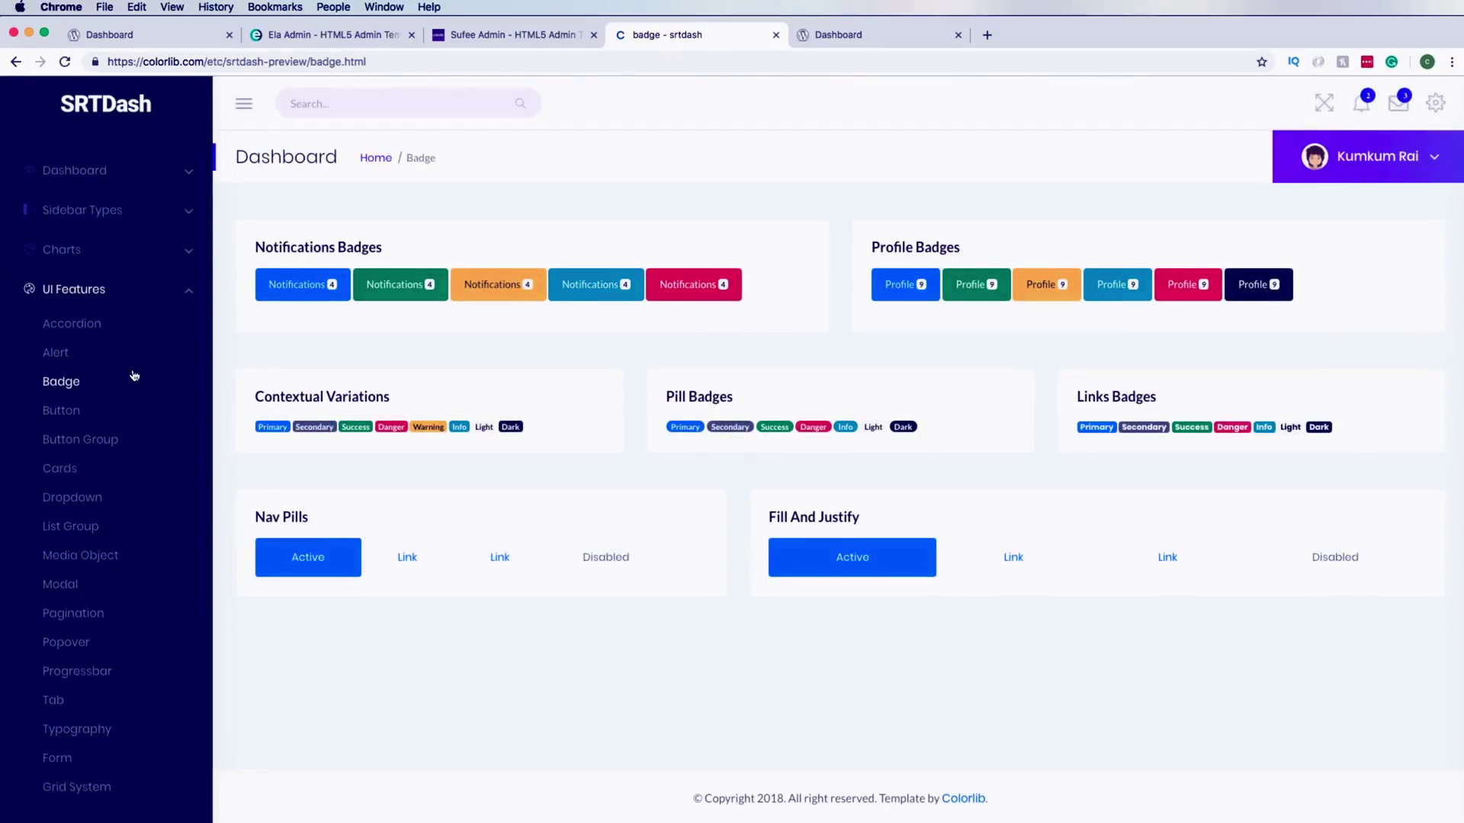
left_click(117, 621)
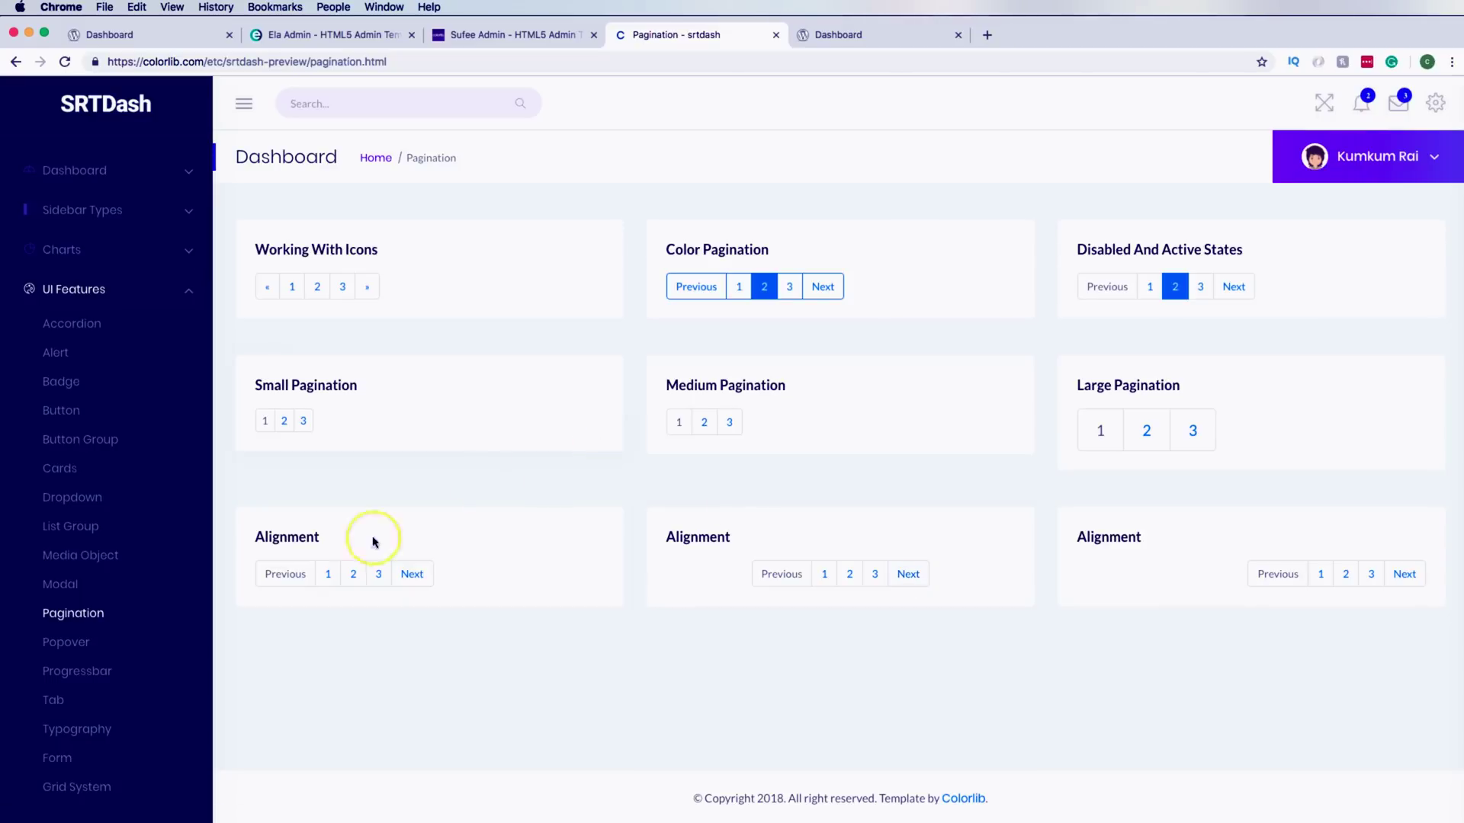
scroll(144, 661, "down", 3)
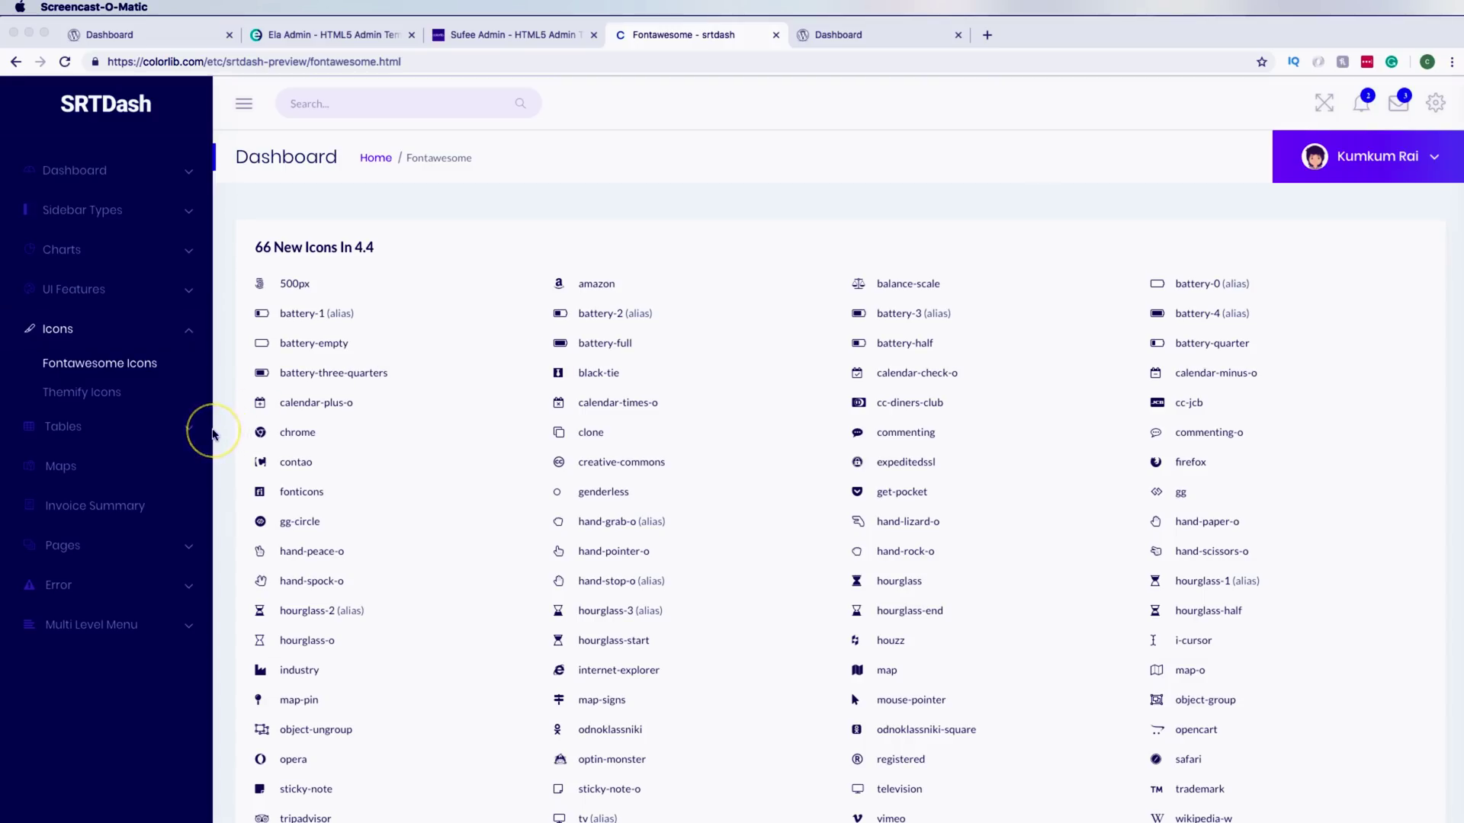
Open SRTDash's Maps page, expand Pages, and select the Register page demo
left_click(182, 459)
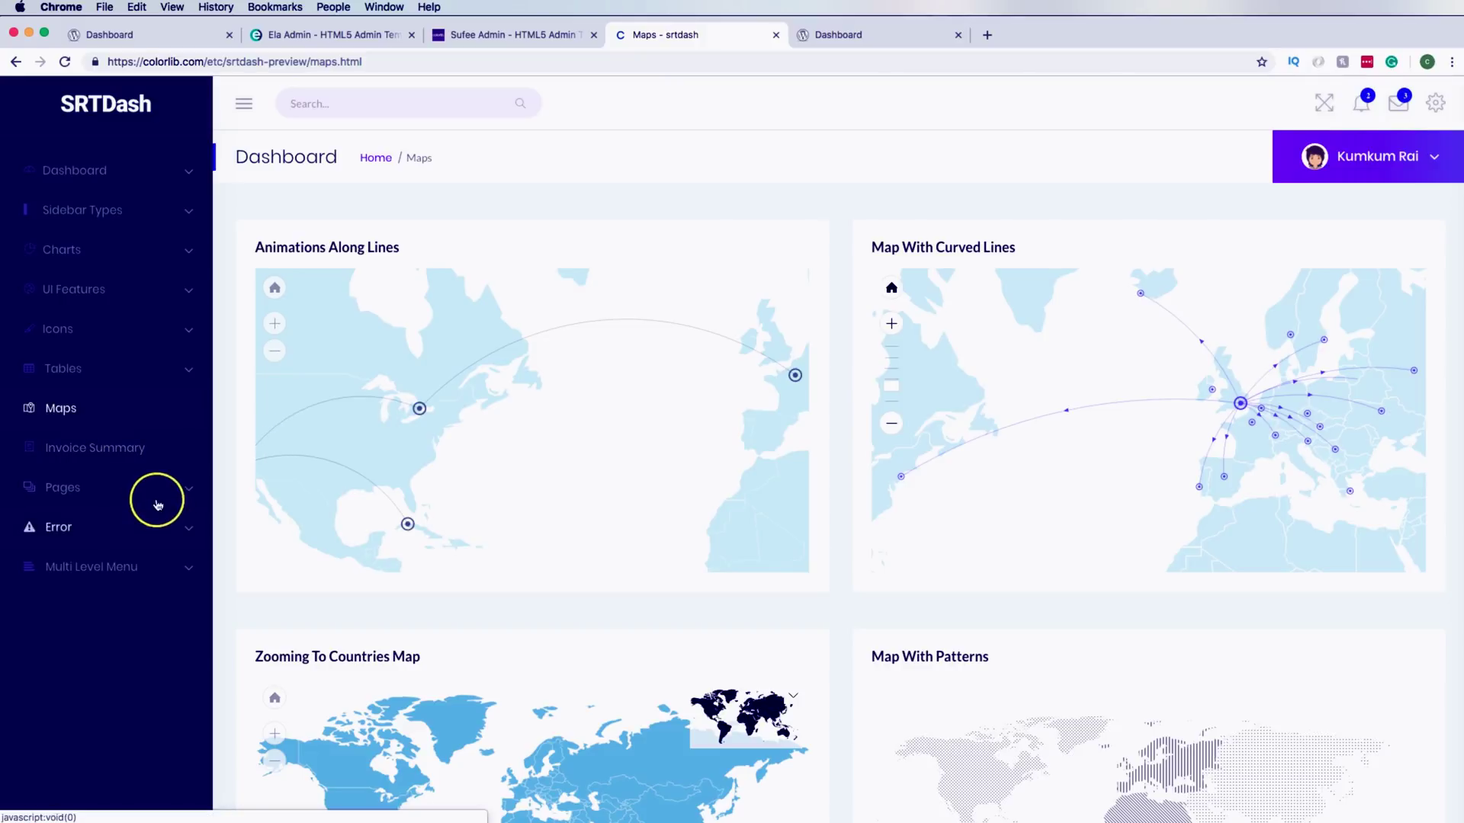
left_click(157, 492)
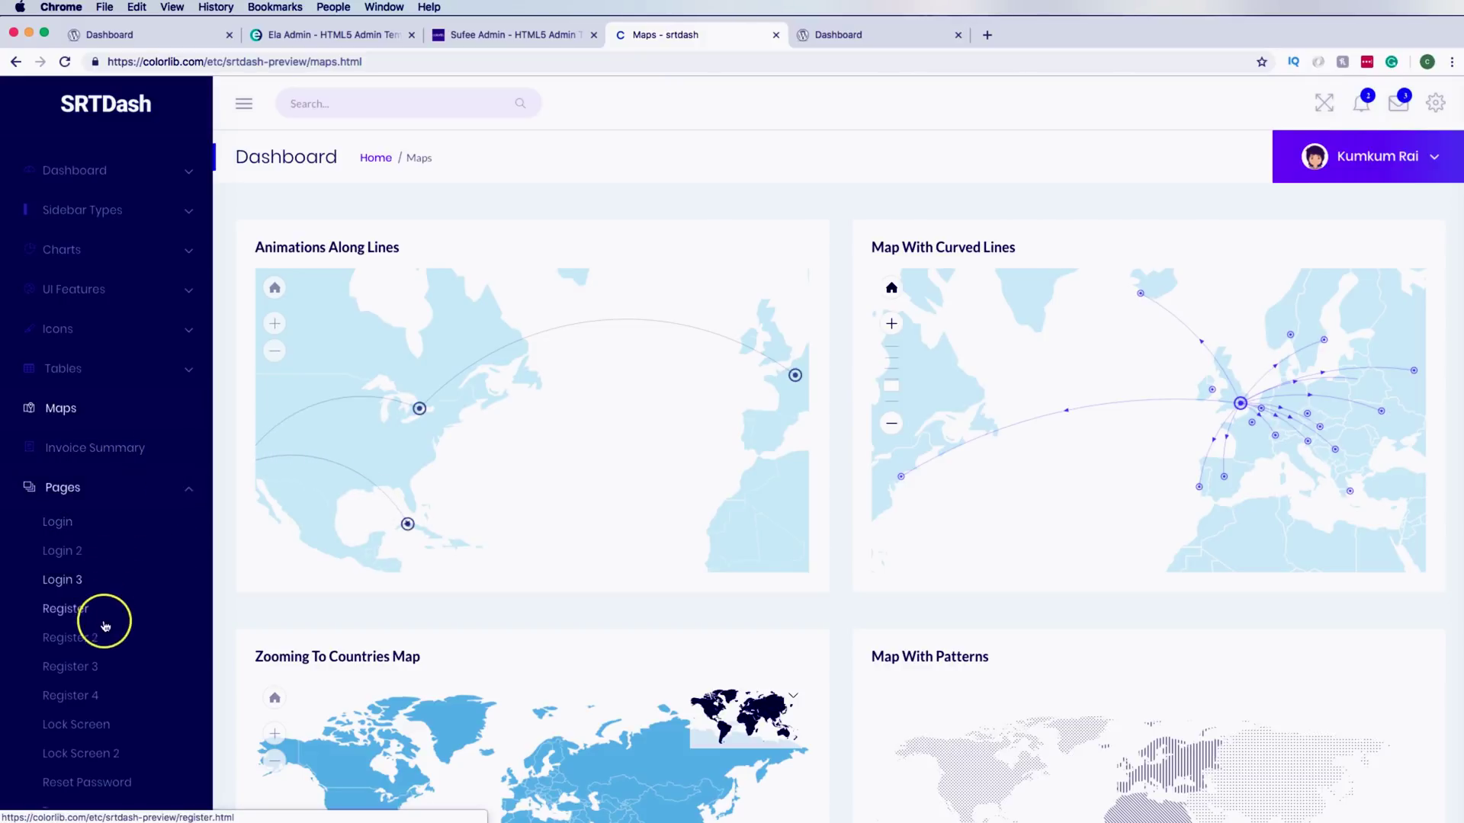
left_click(104, 623)
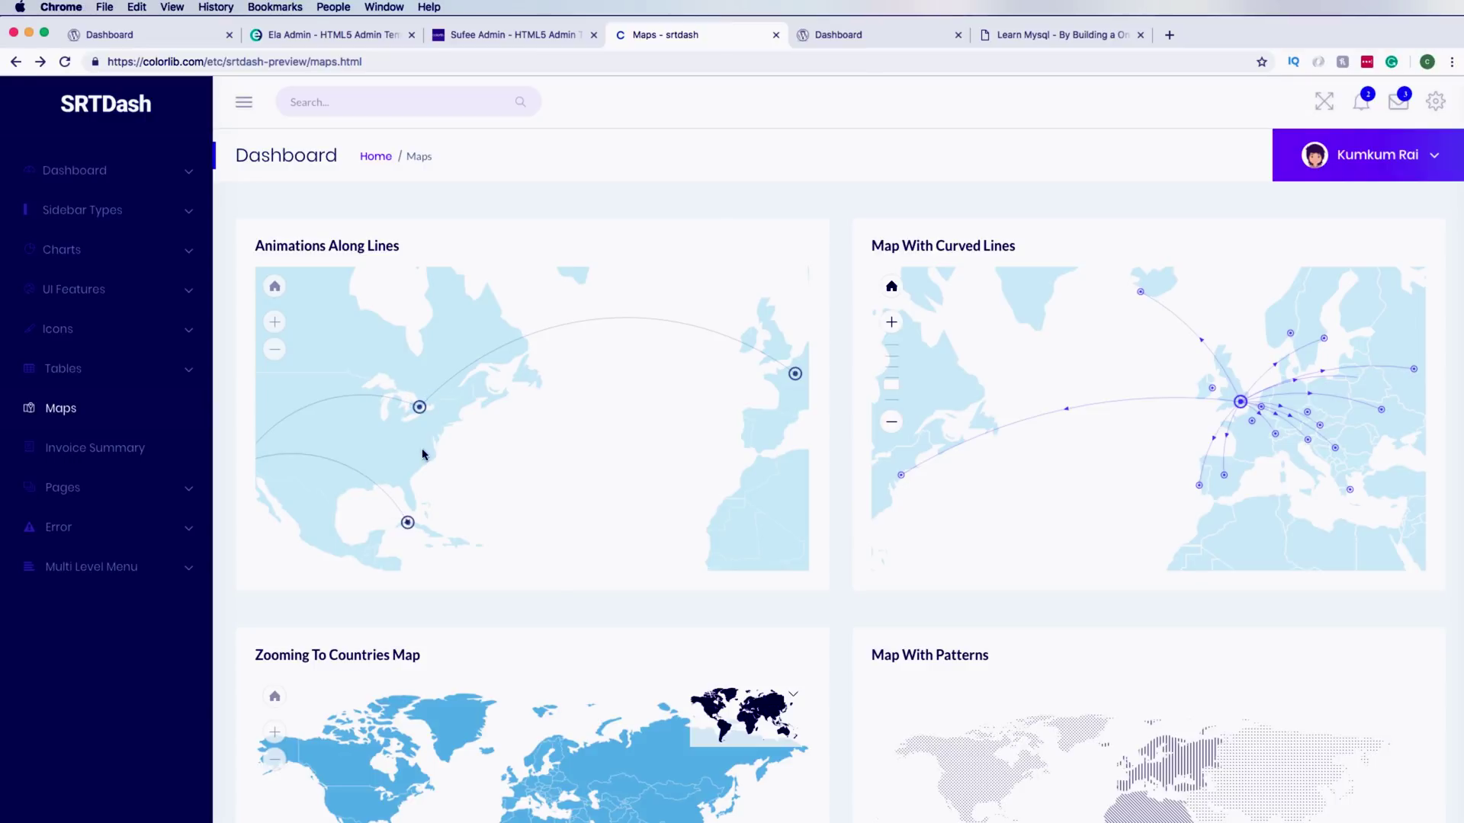
Jump to the last Chrome tab with Cmd+9
key("super+9")
scroll(422, 453, "up", 10)
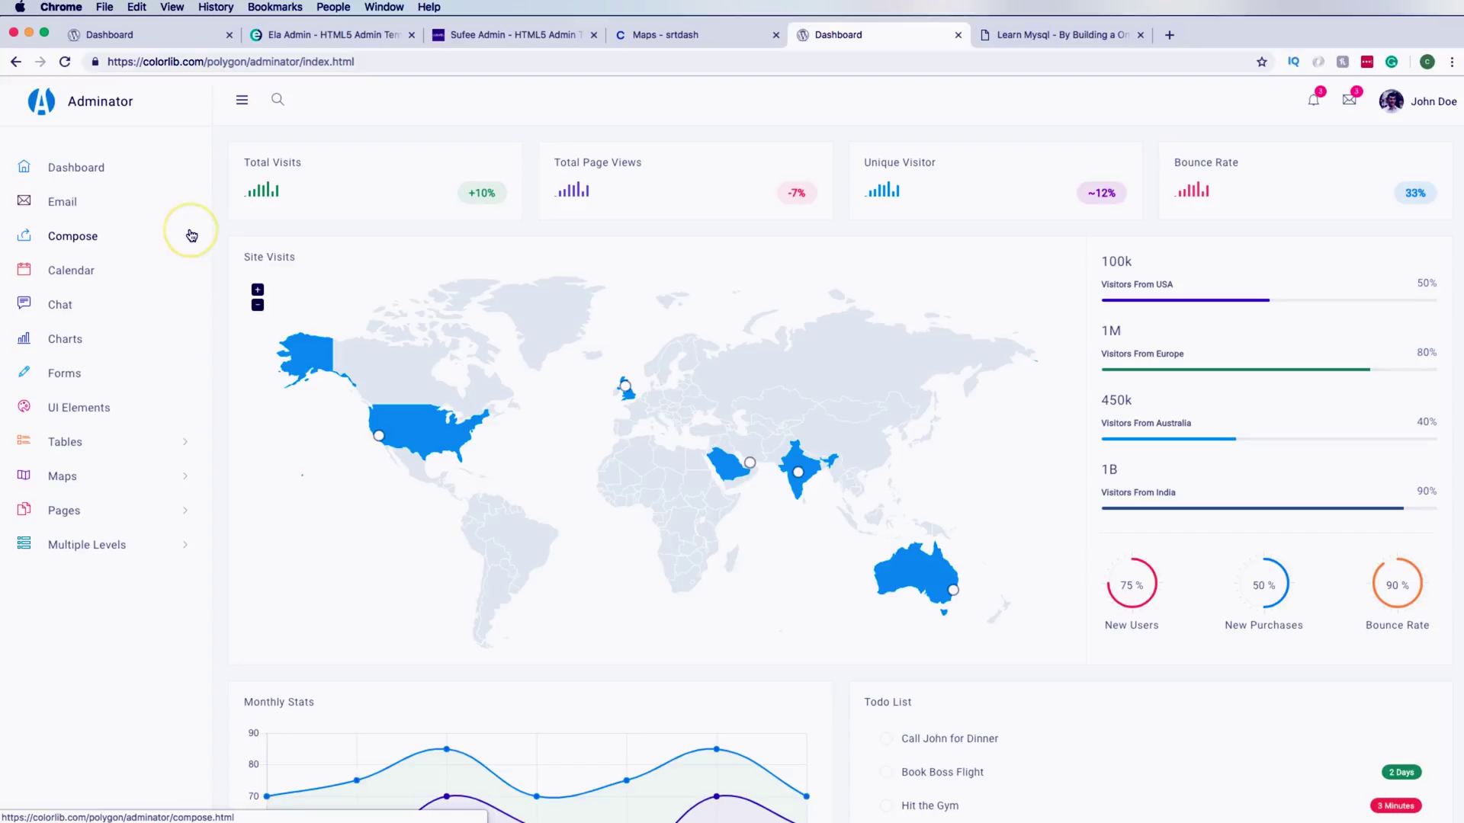
Click in the Adminator dashboard and on two of its sidebar links
left_click(243, 235)
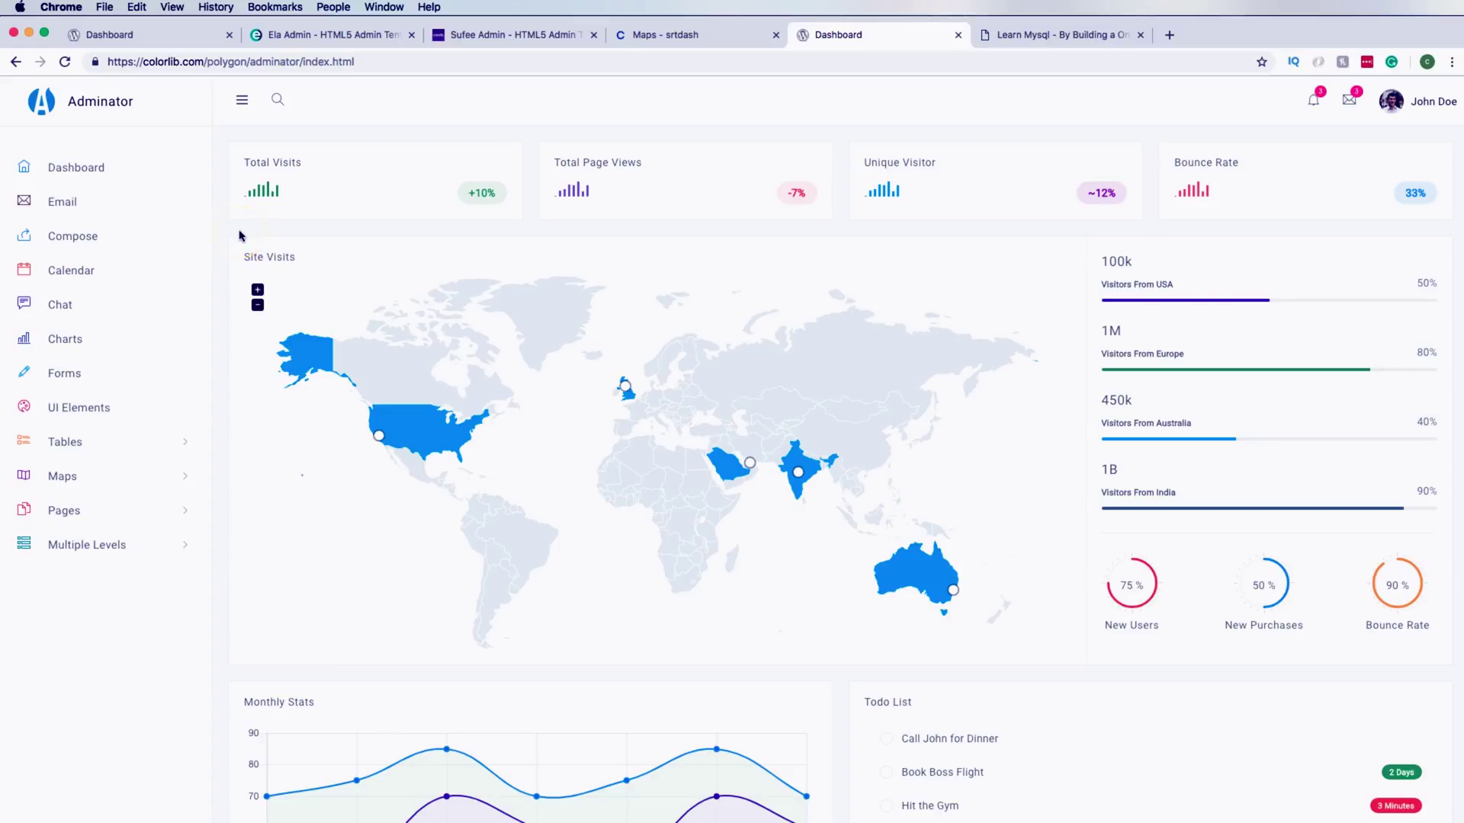
left_click(123, 223)
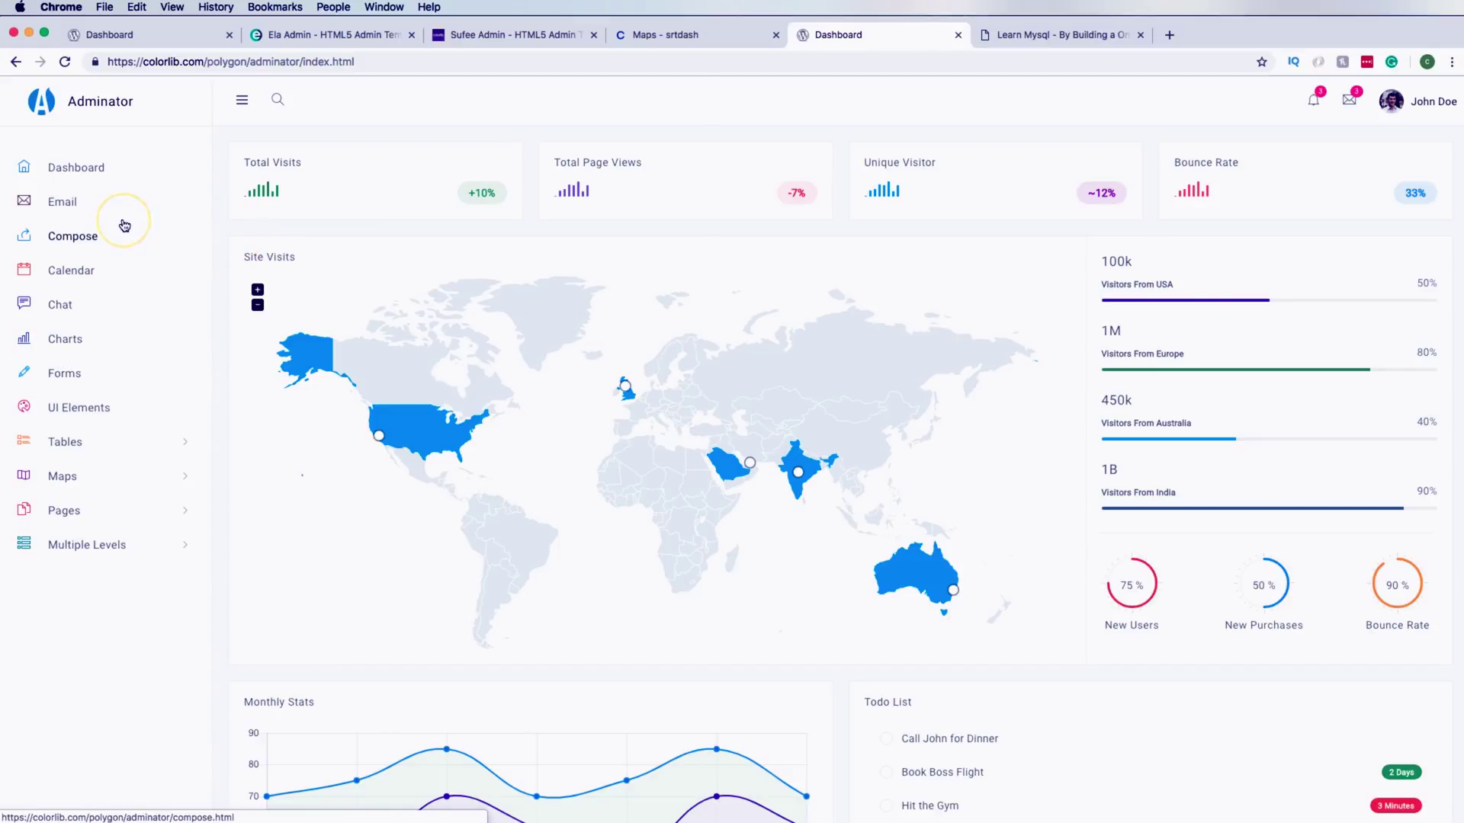
left_click(148, 327)
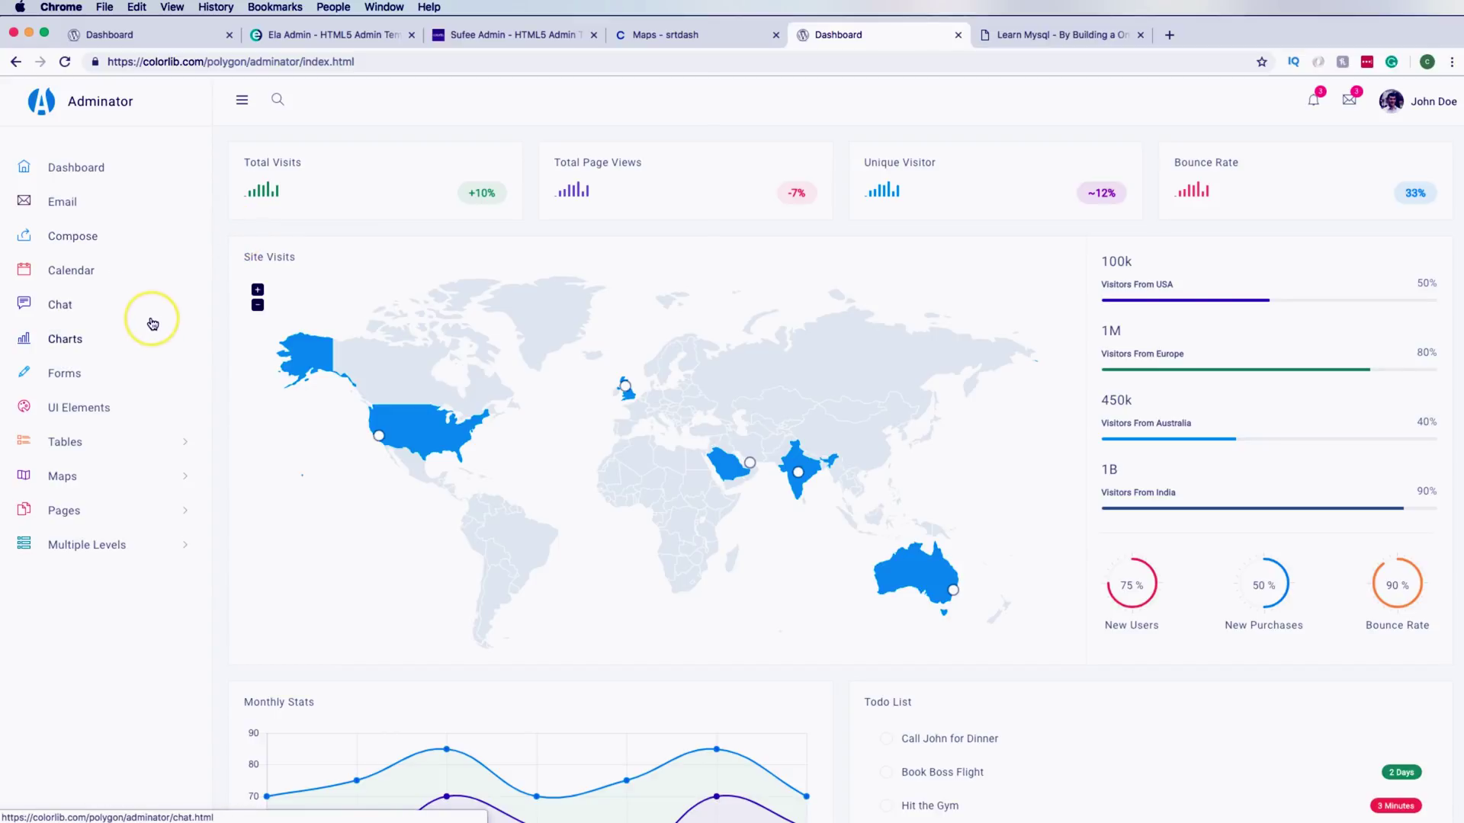